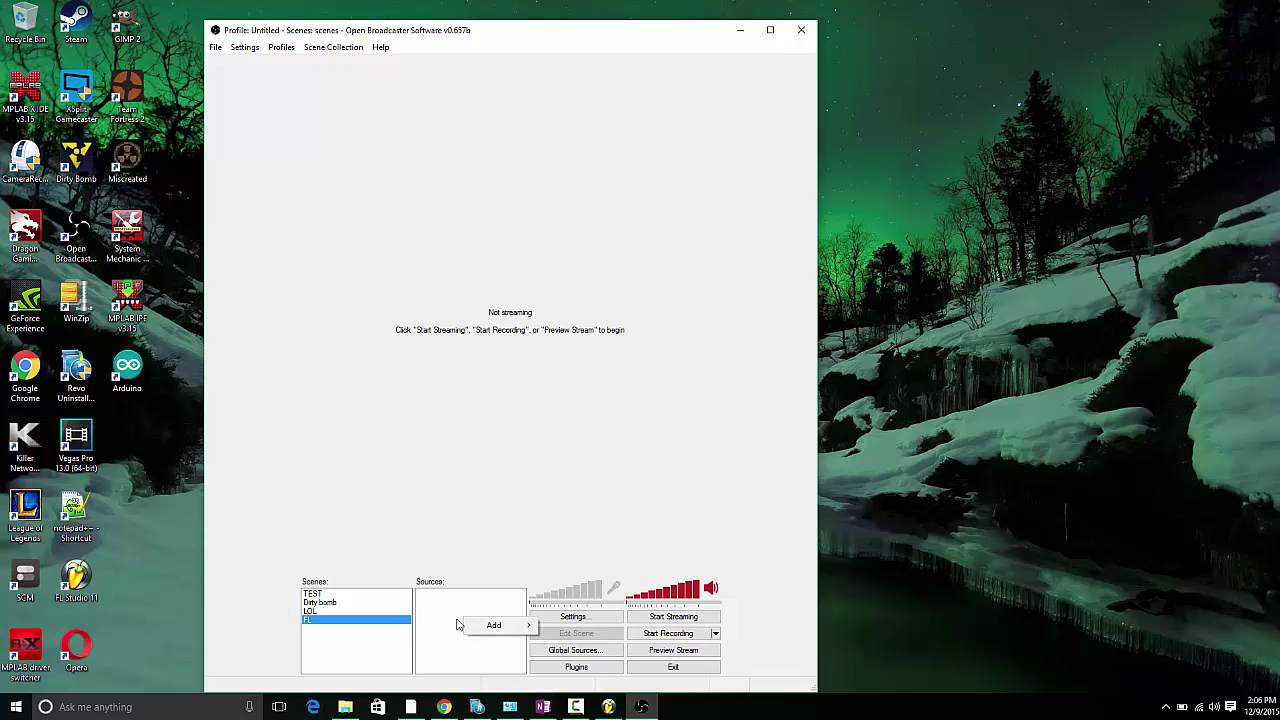
Add a new Window Capture source to the scene, naming it 'FL'
mouse_move(486, 634)
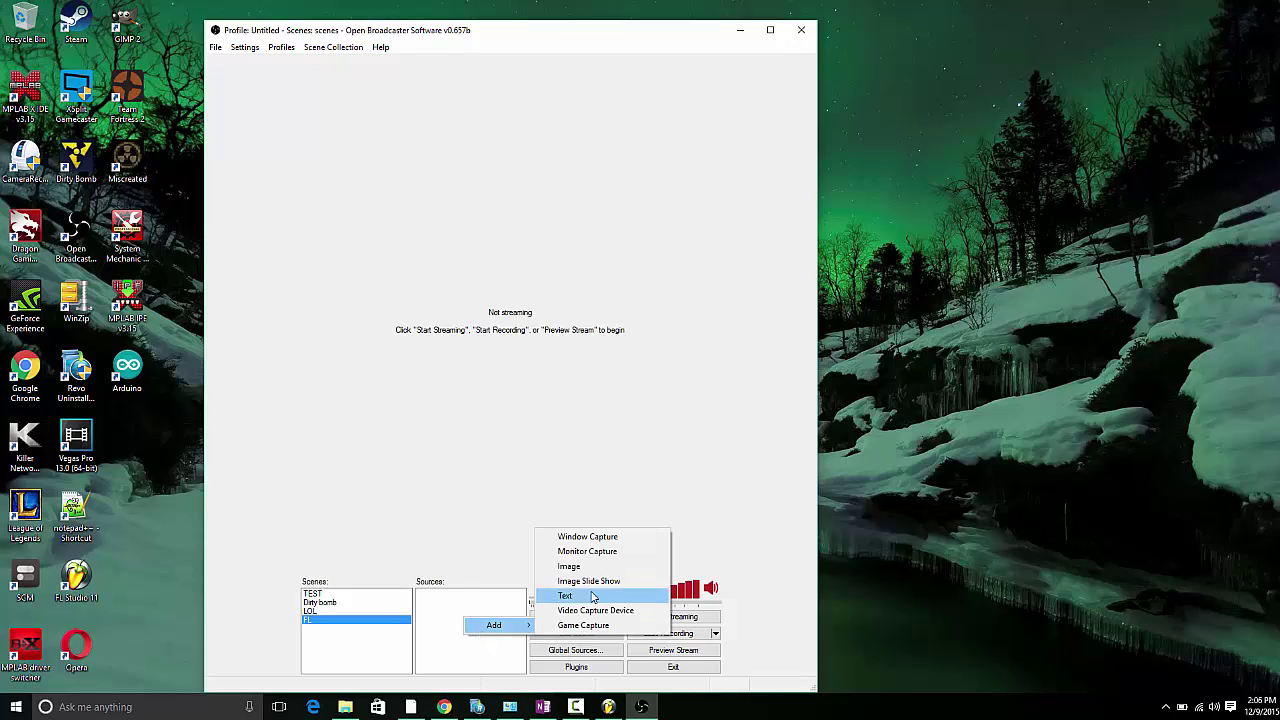
click(579, 540)
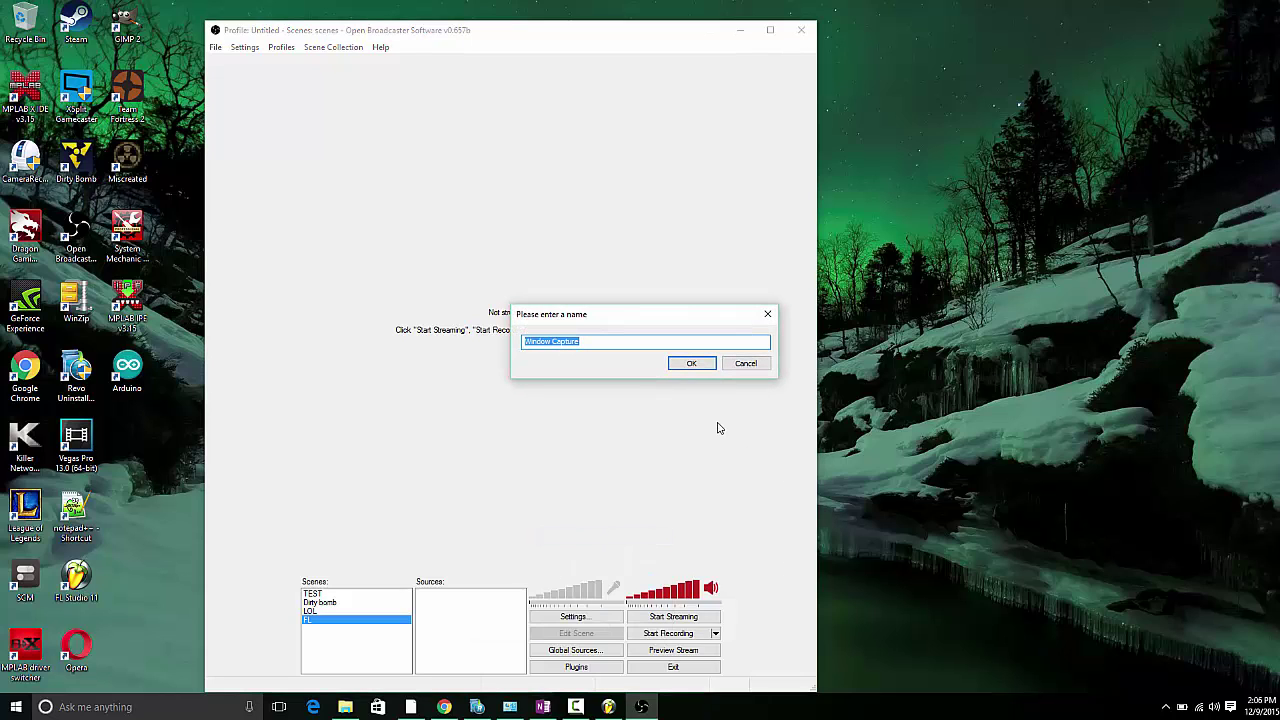
text(FL)
Confirm the name and pick FL Studio 11 as the captured window after refreshing the list
click(686, 364)
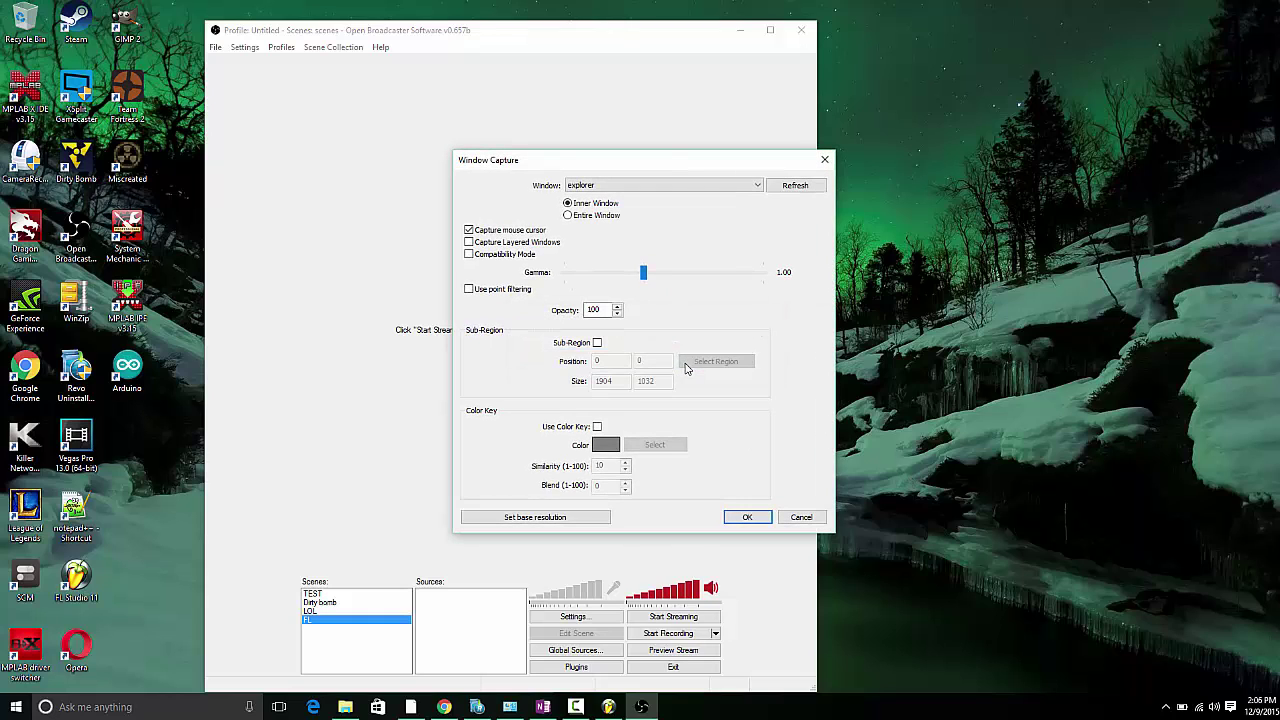
click(706, 186)
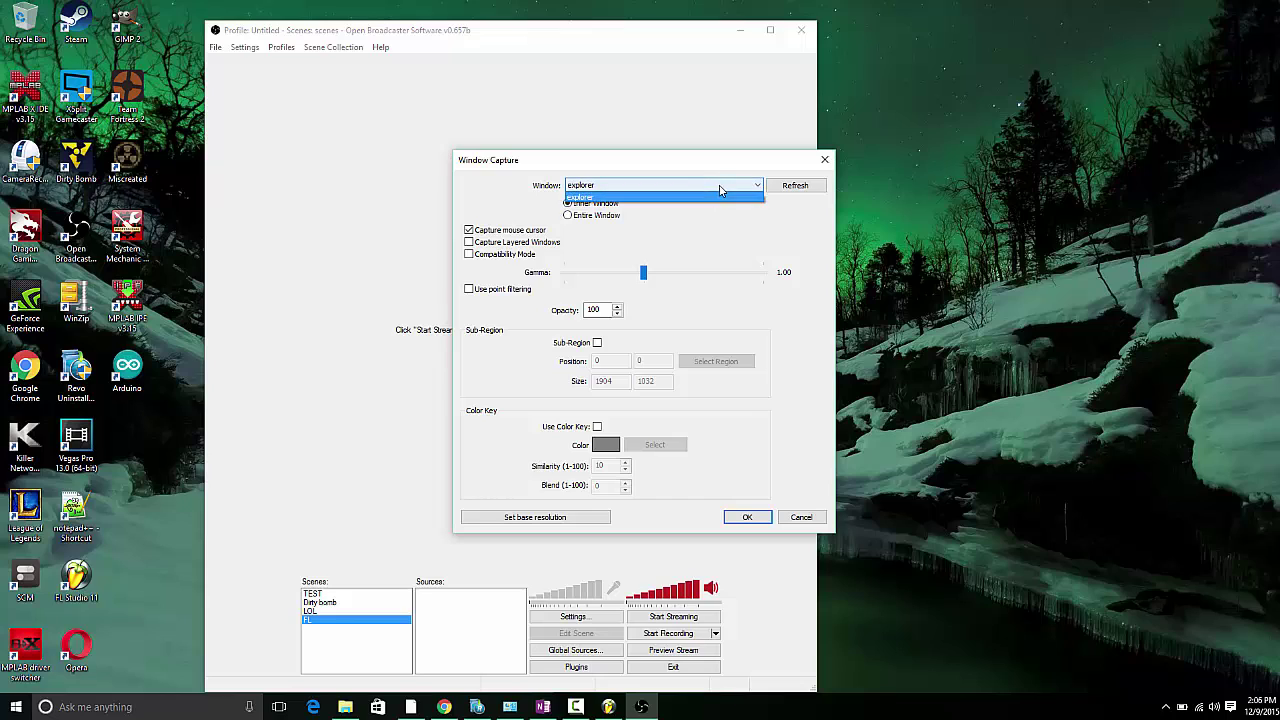
click(753, 187)
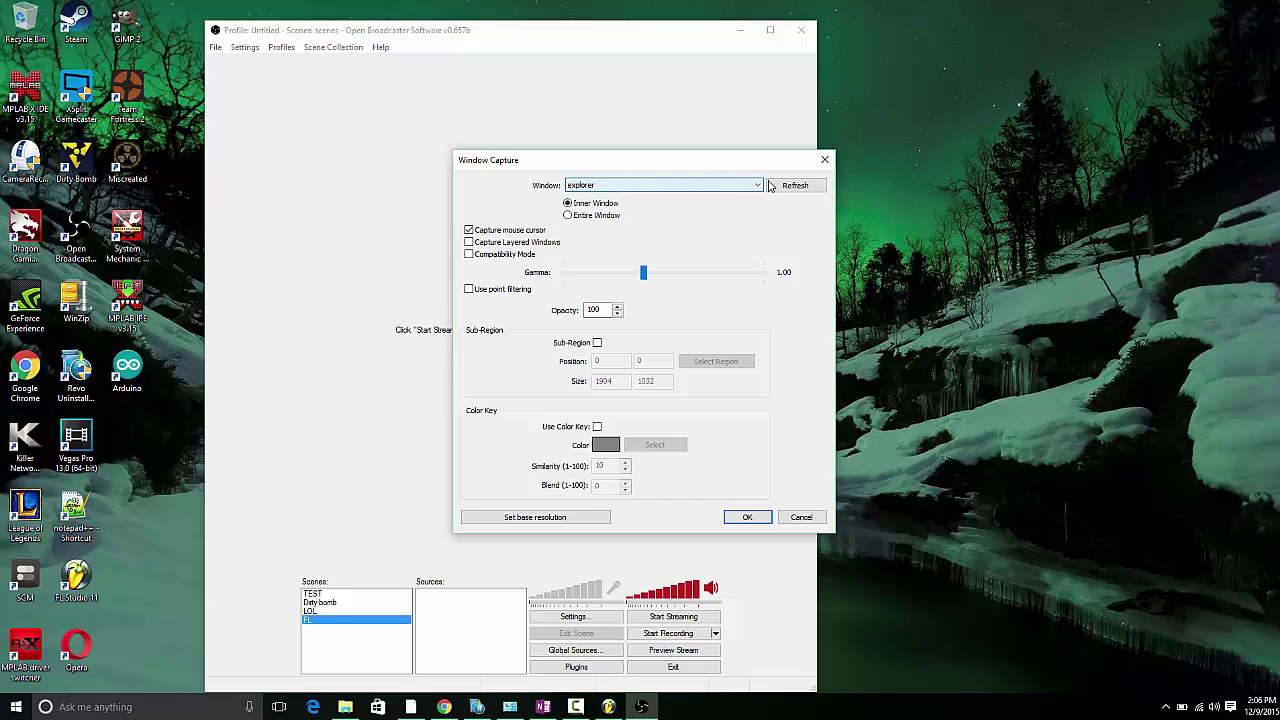
click(787, 187)
click(714, 186)
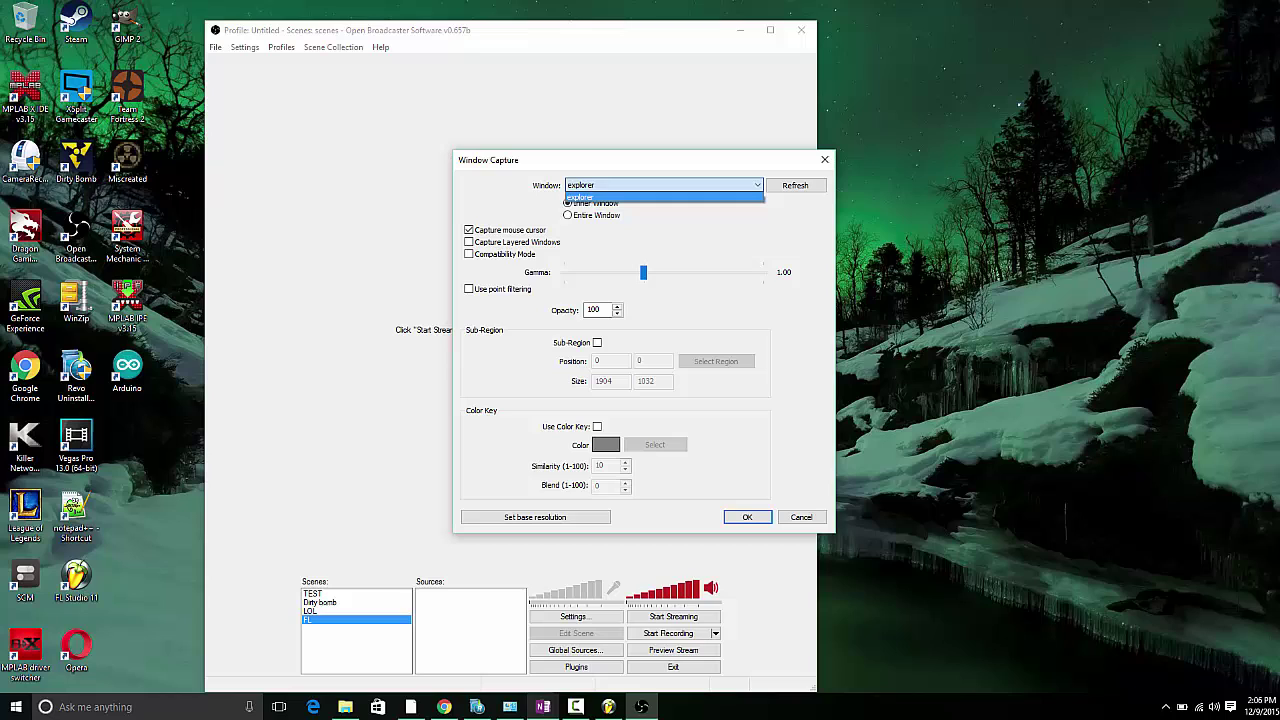
click(610, 706)
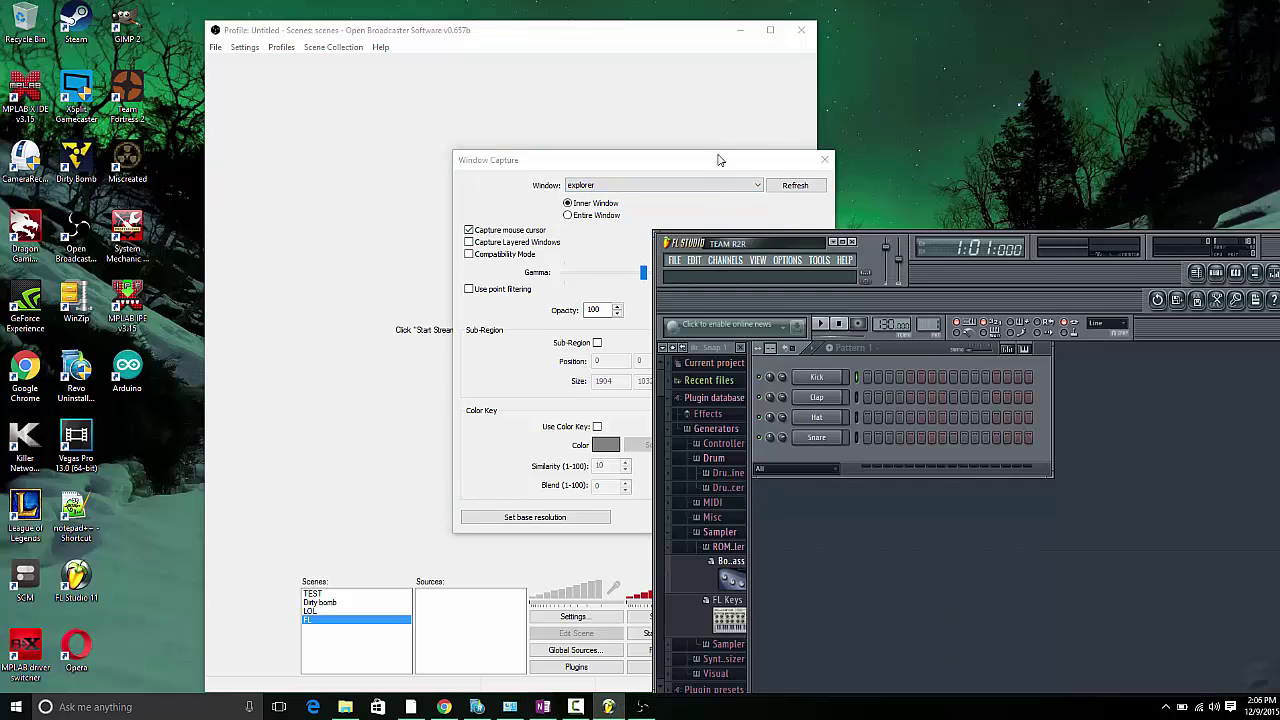
click(794, 185)
click(730, 185)
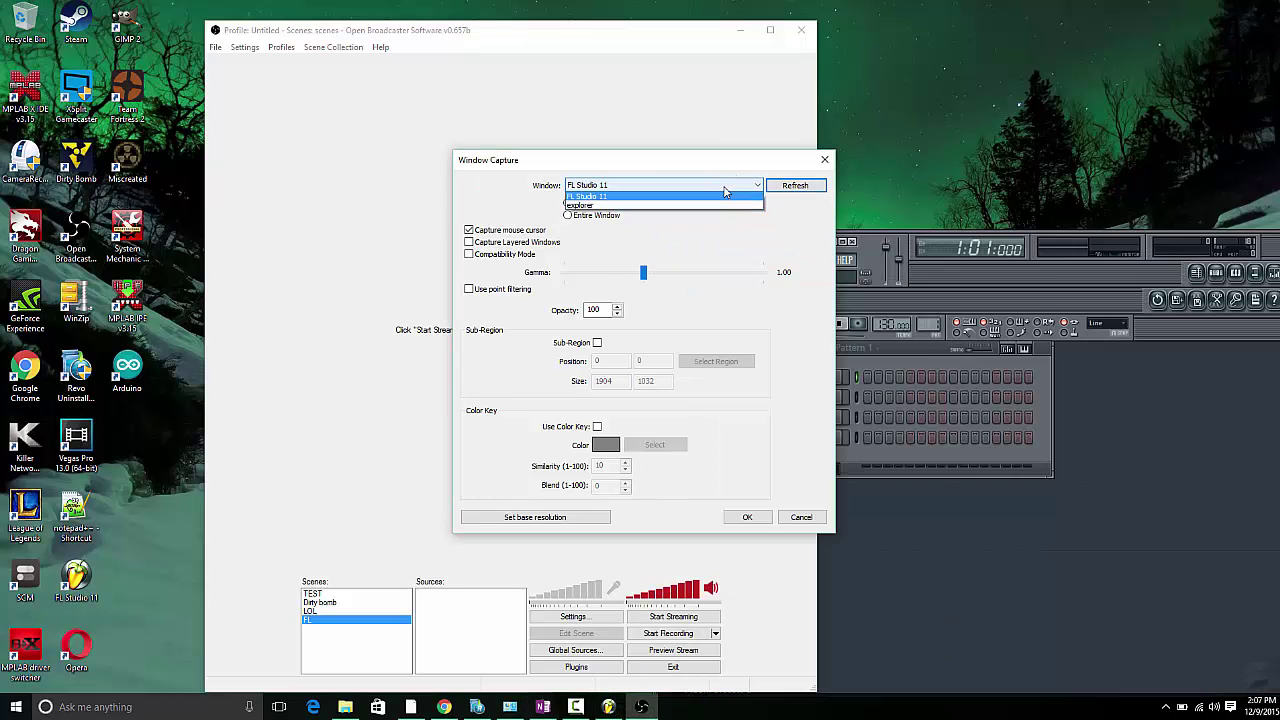
click(706, 197)
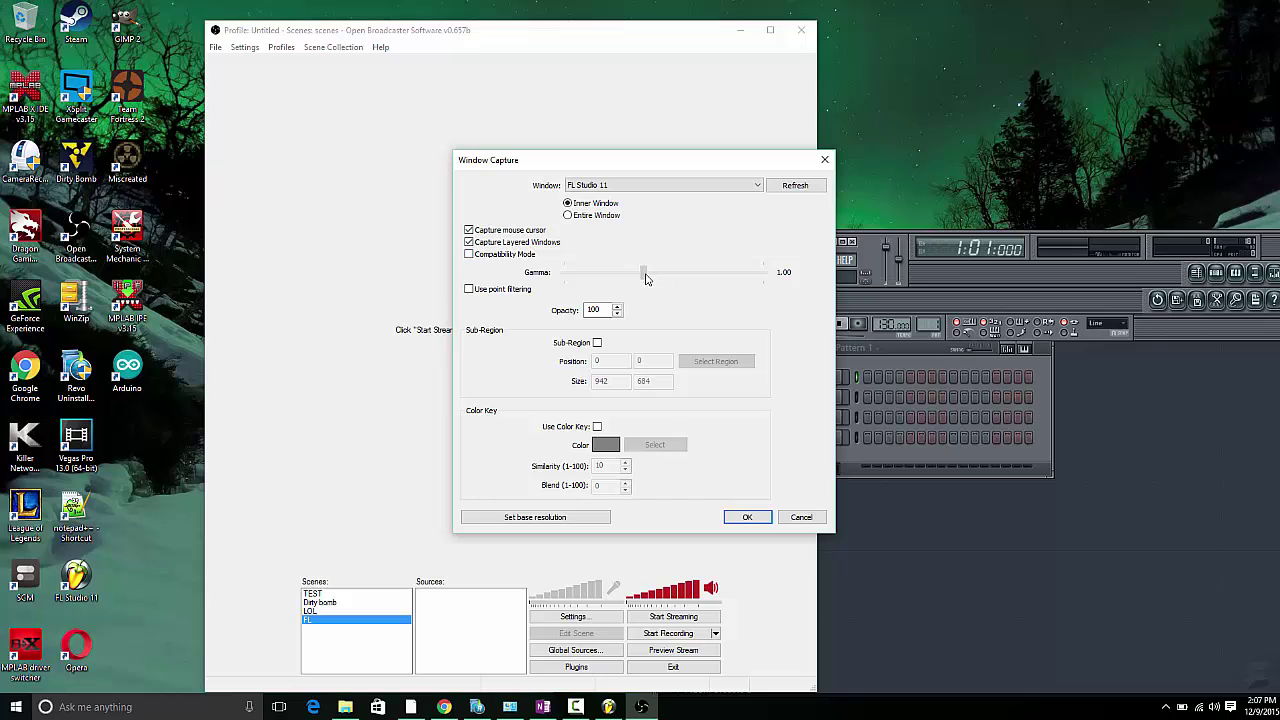
Set the capture gamma to 1.16, save the source, and start the stream preview
drag(645, 279, 670, 276)
click(745, 518)
click(680, 652)
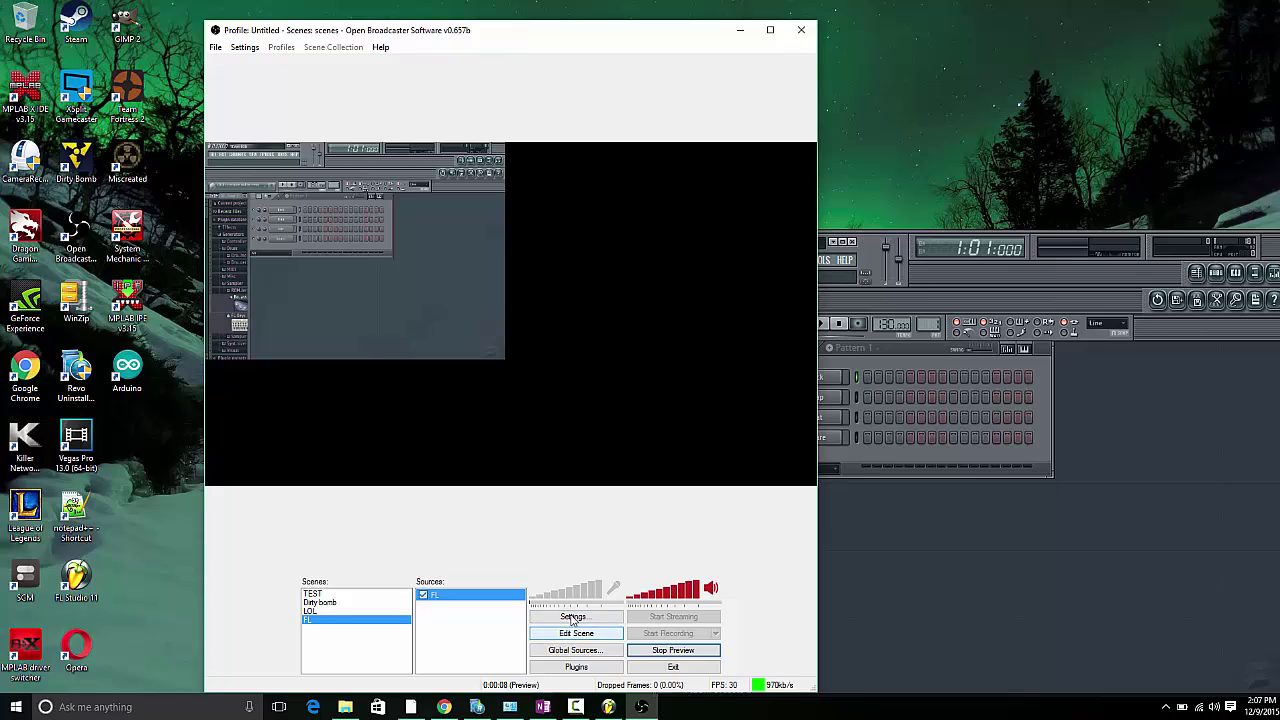
Look over the General broadcast settings and close them without changes
click(572, 619)
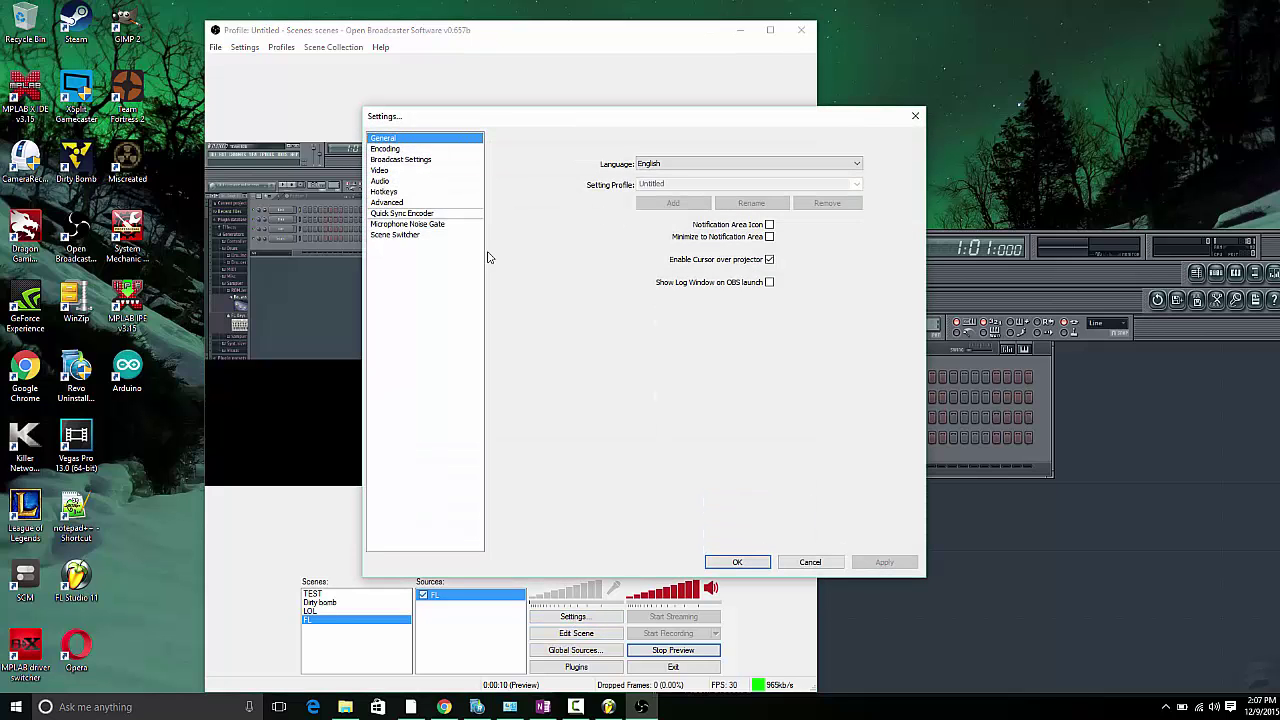
click(915, 116)
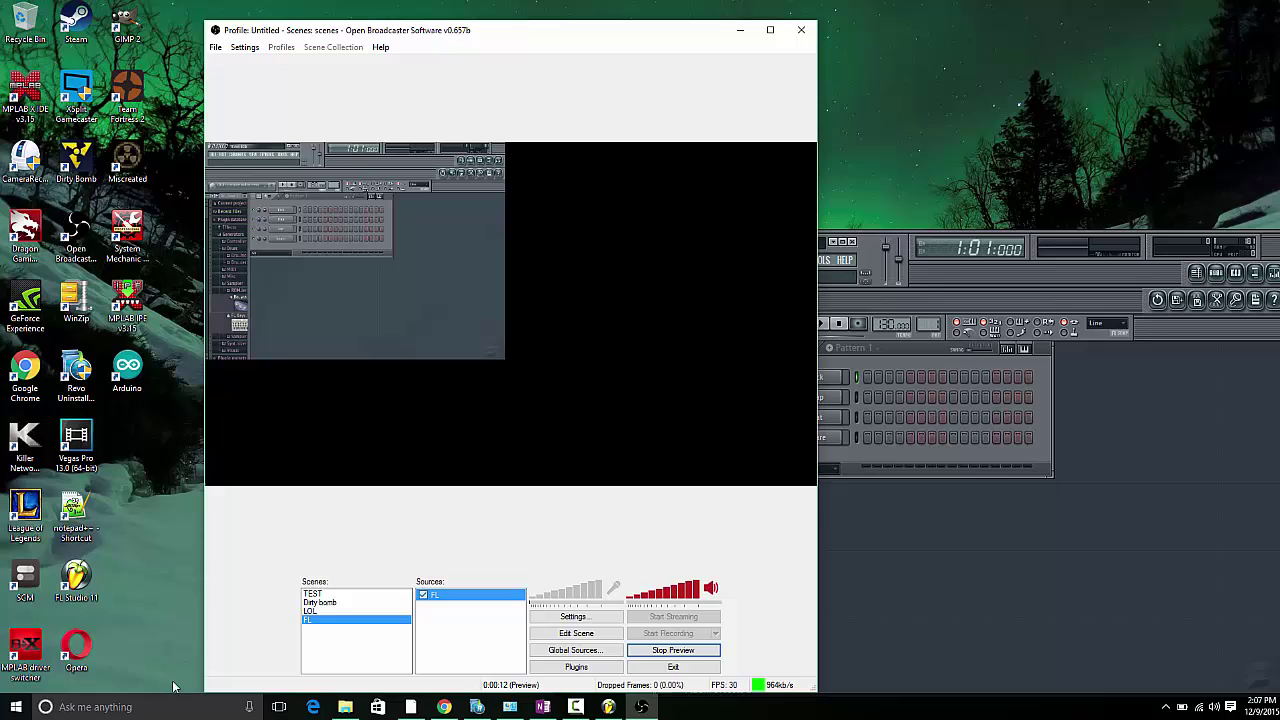
Raise the FL window capture's gamma to 1.24 in its properties
right_click(464, 597)
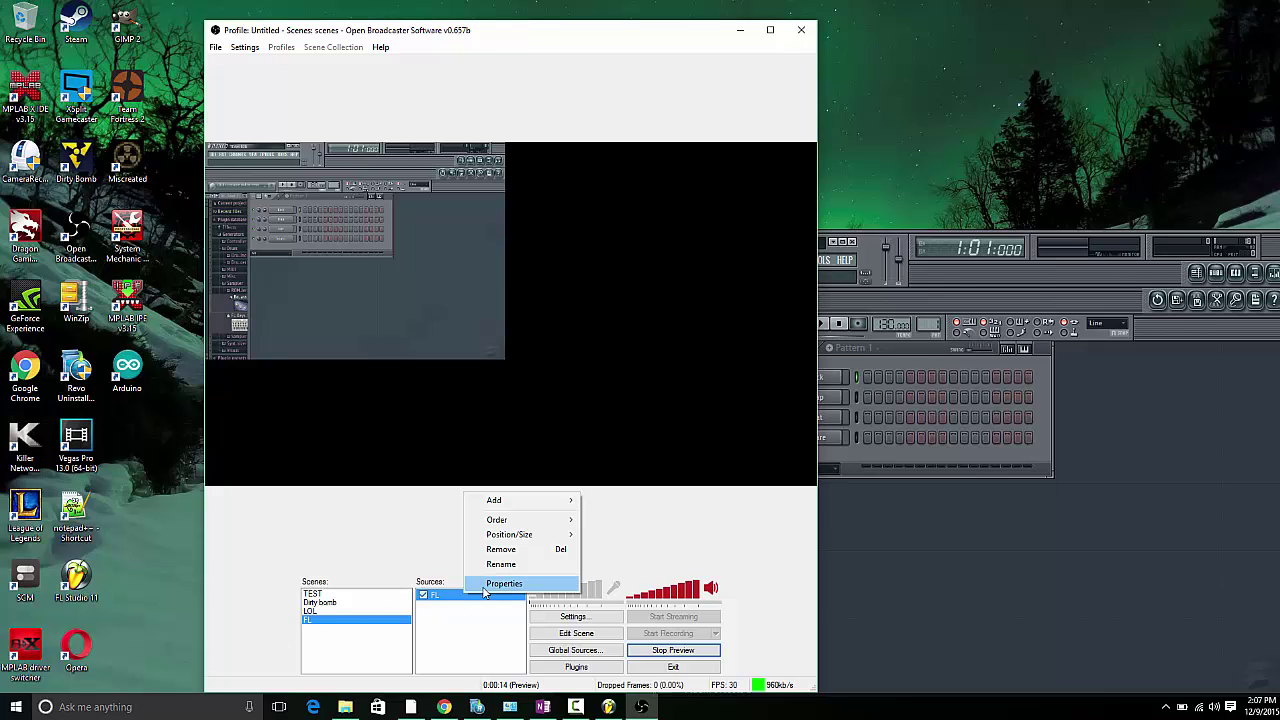
click(486, 588)
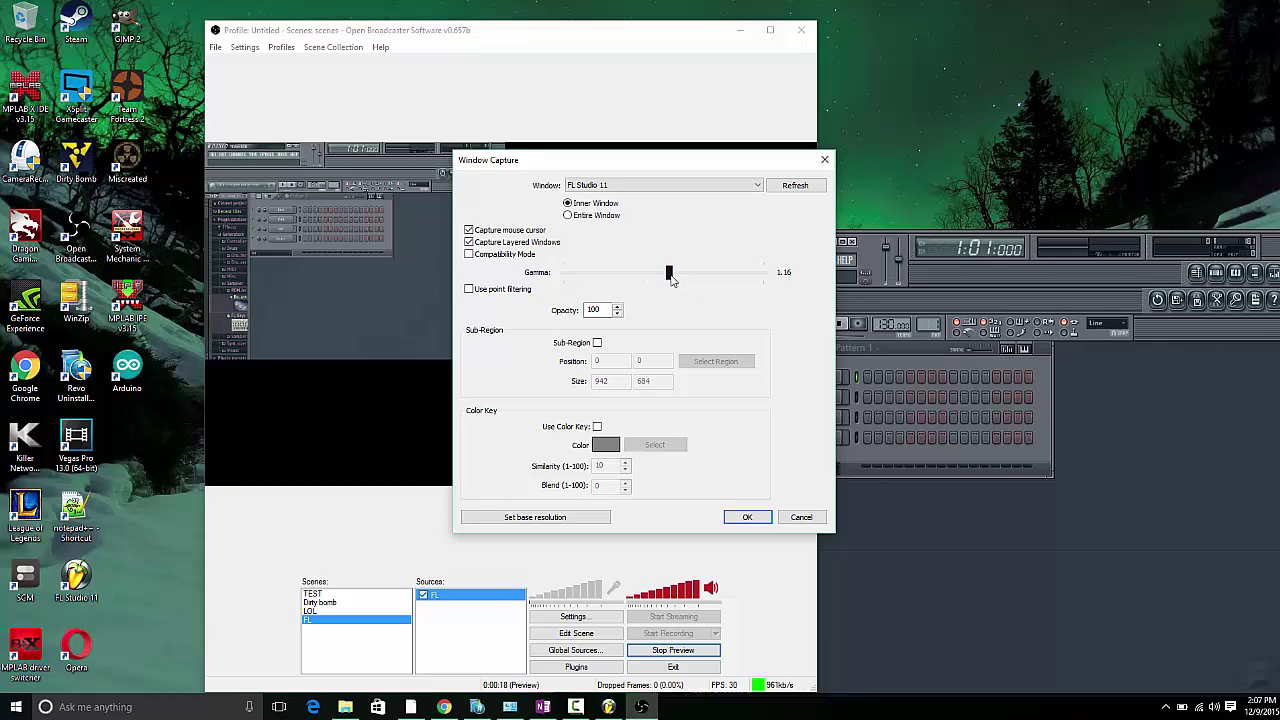
drag(672, 279, 645, 287)
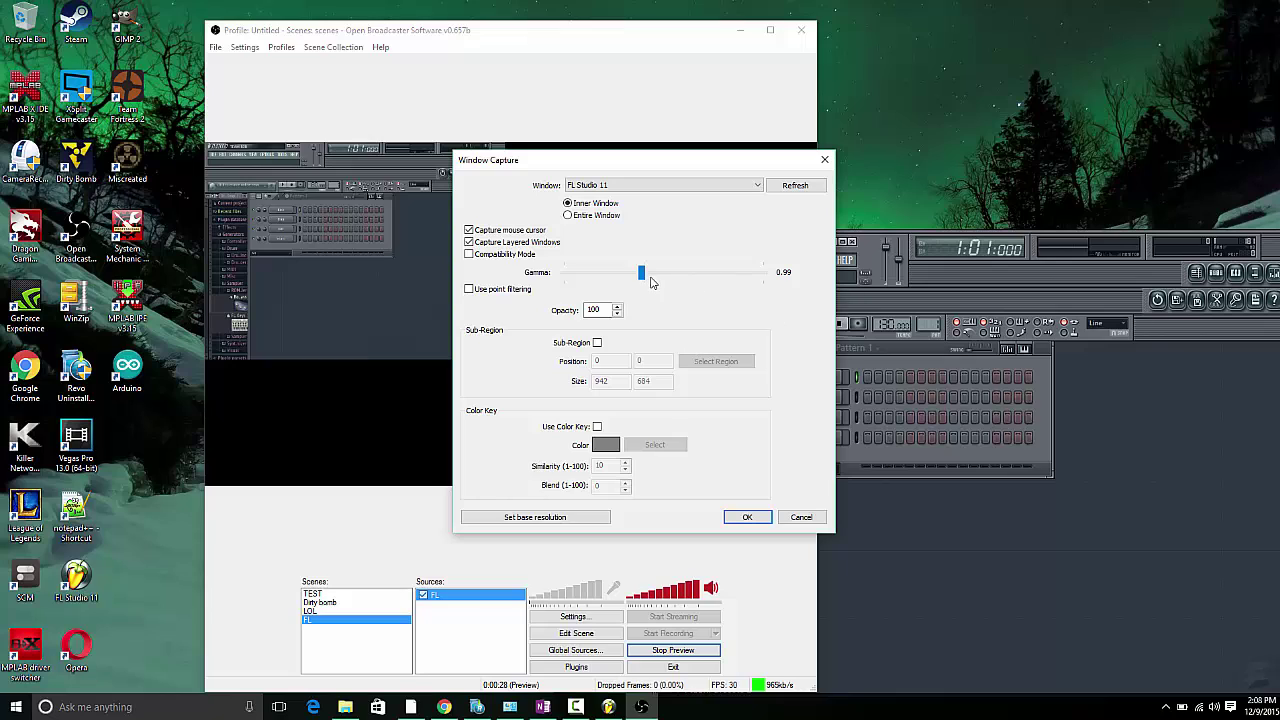
drag(642, 279, 679, 277)
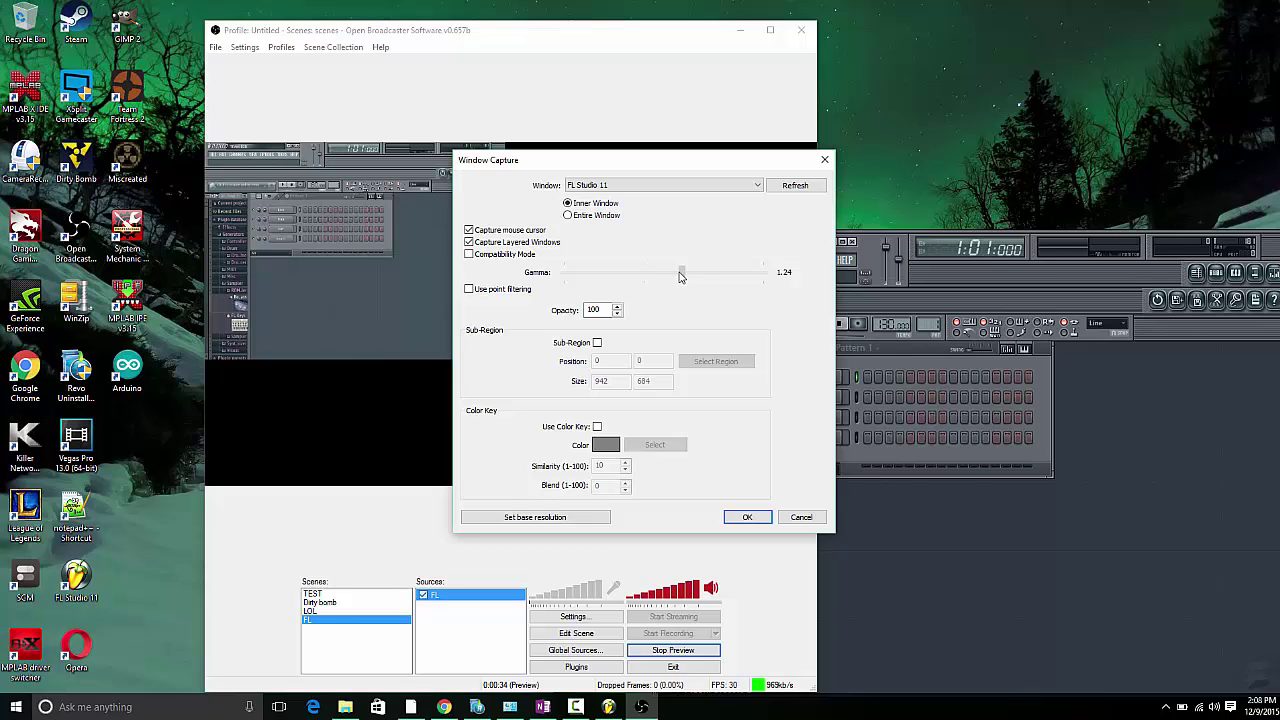
drag(680, 277, 680, 277)
click(747, 517)
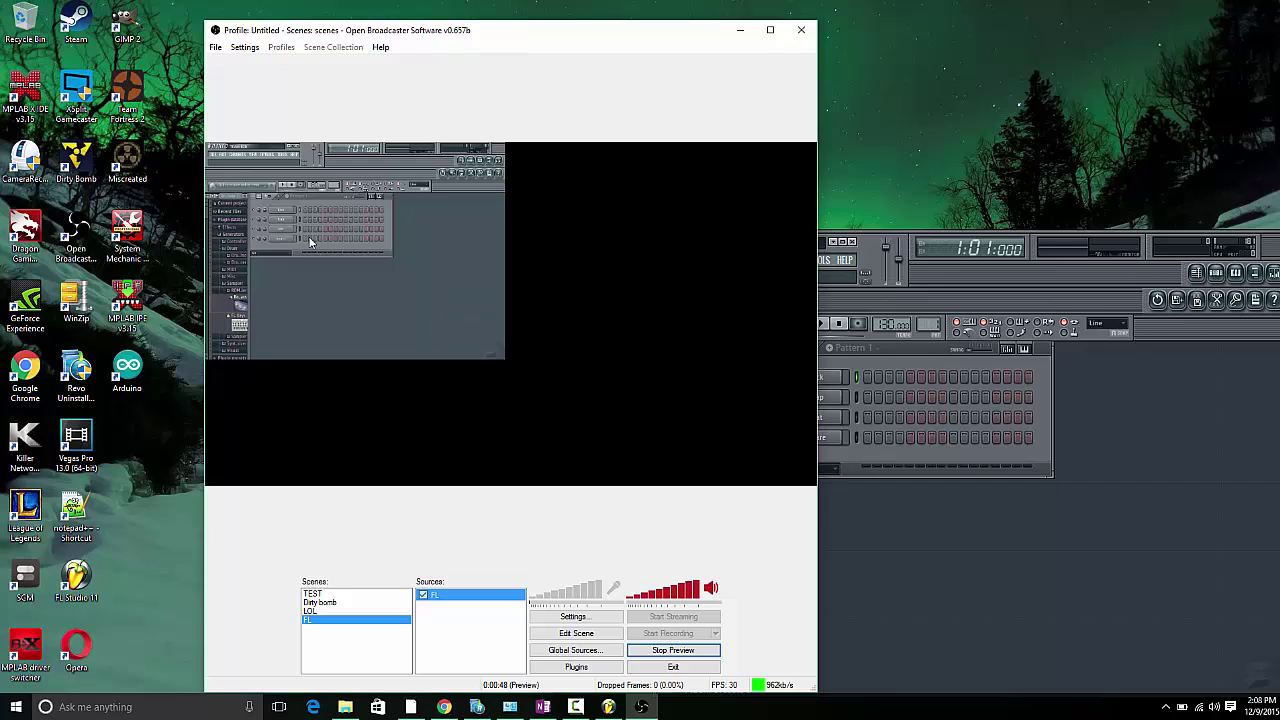
In Edit Scene mode, enlarge the FL capture past the preview edges and drag it down
right_click(354, 287)
click(247, 333)
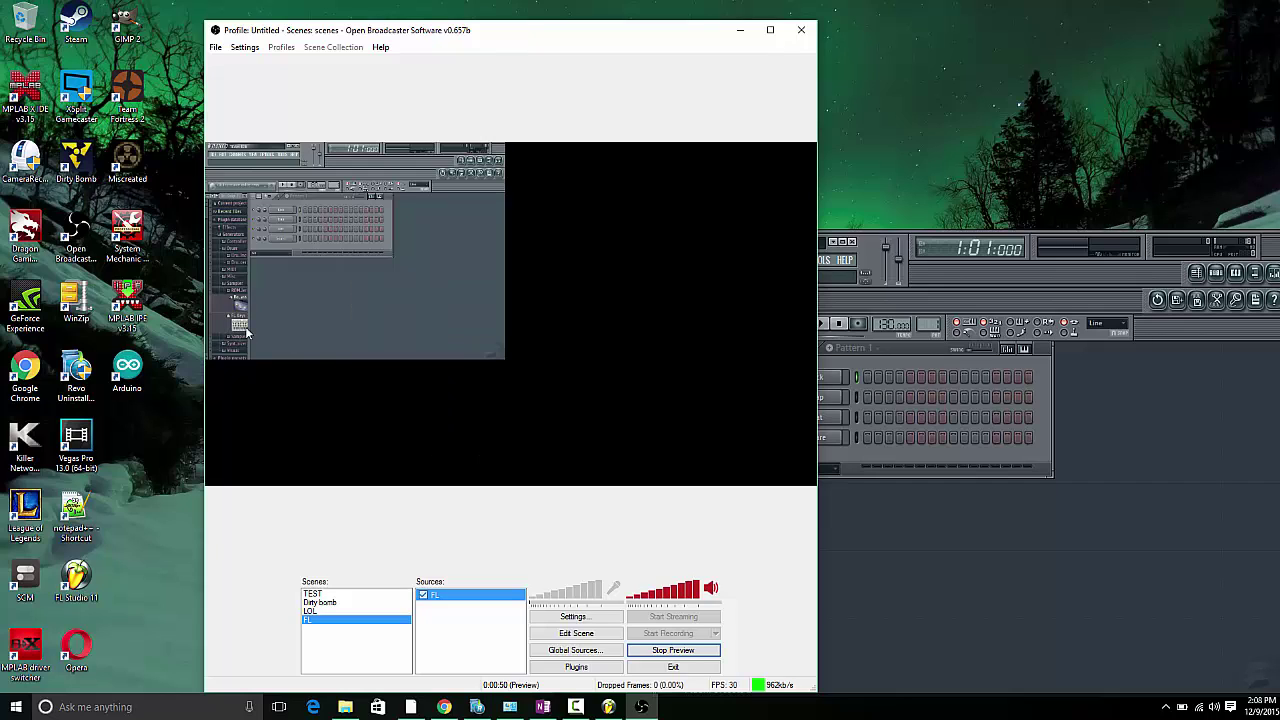
right_click(304, 302)
click(462, 232)
click(567, 633)
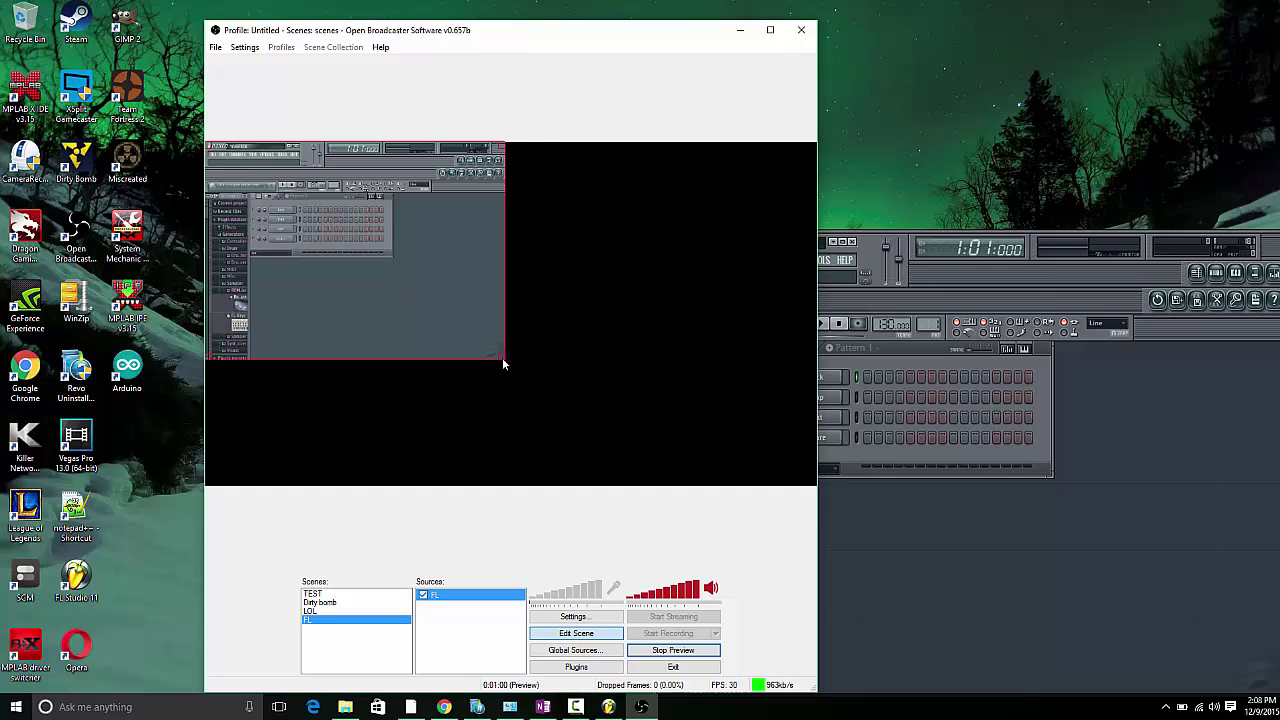
drag(503, 364, 673, 469)
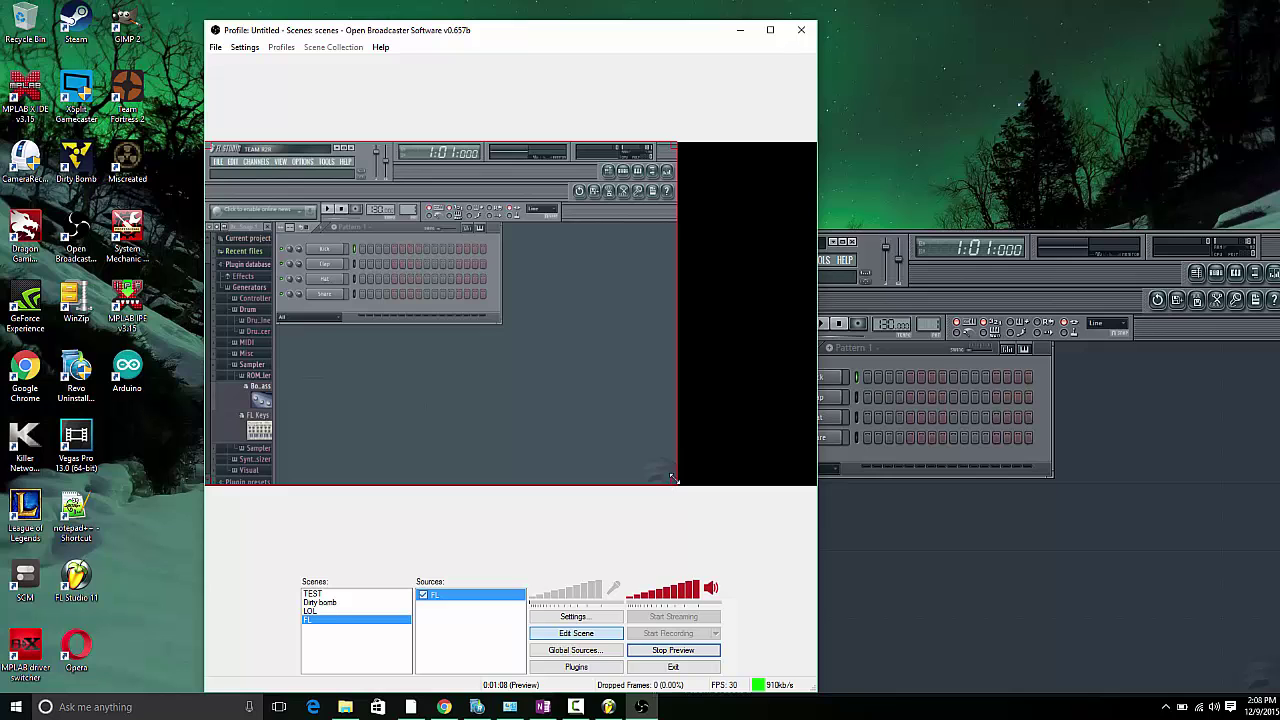
drag(674, 480, 1004, 716)
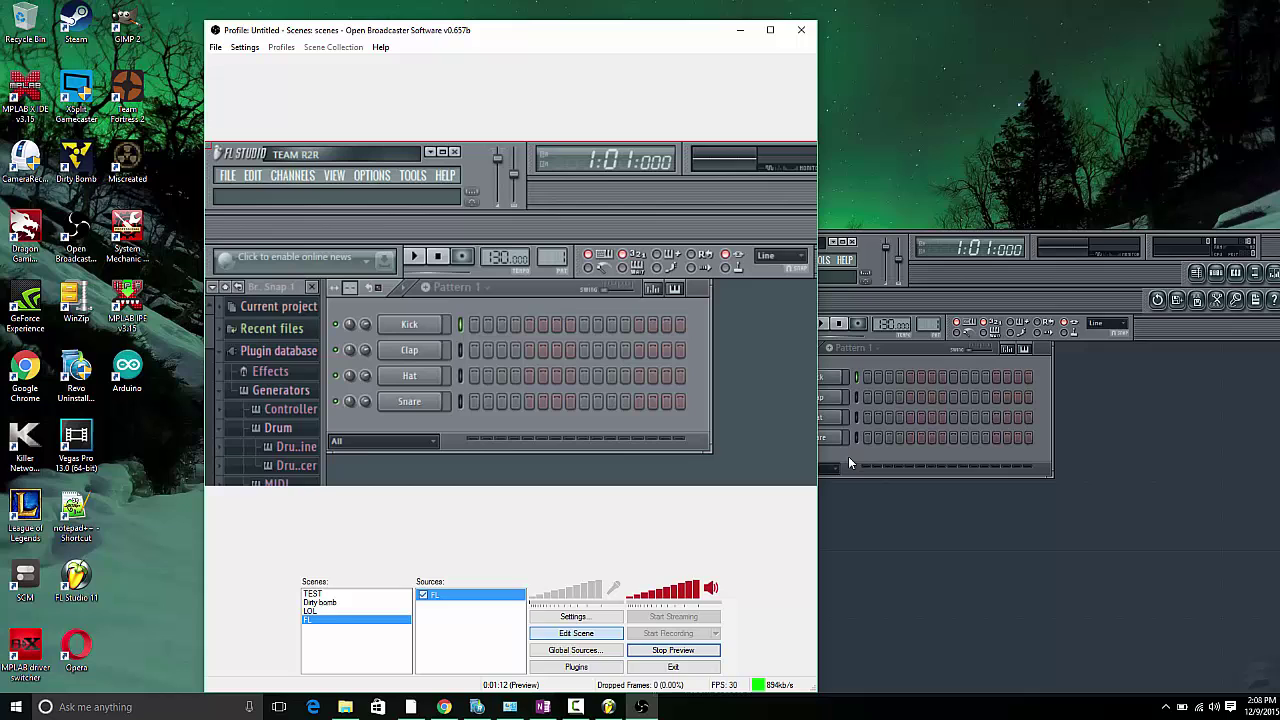
drag(422, 302, 420, 568)
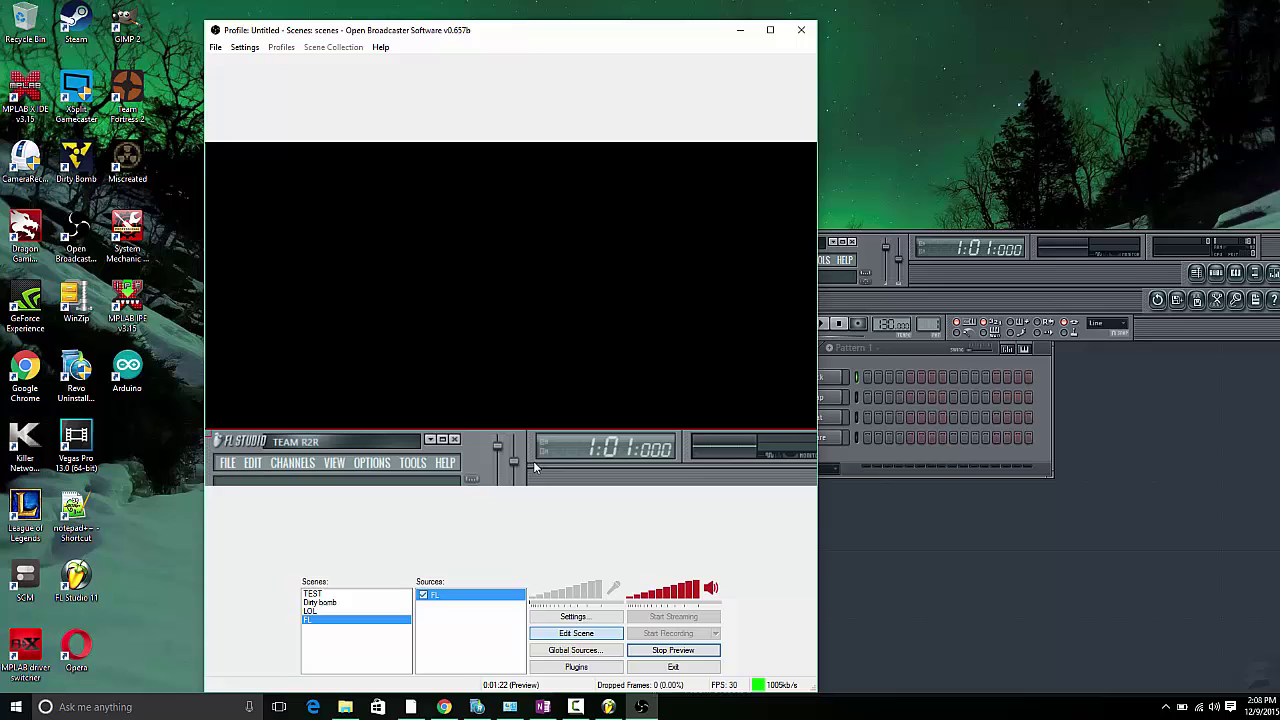
Move the FL capture up and shrink it from both corners to fit the preview
click(577, 636)
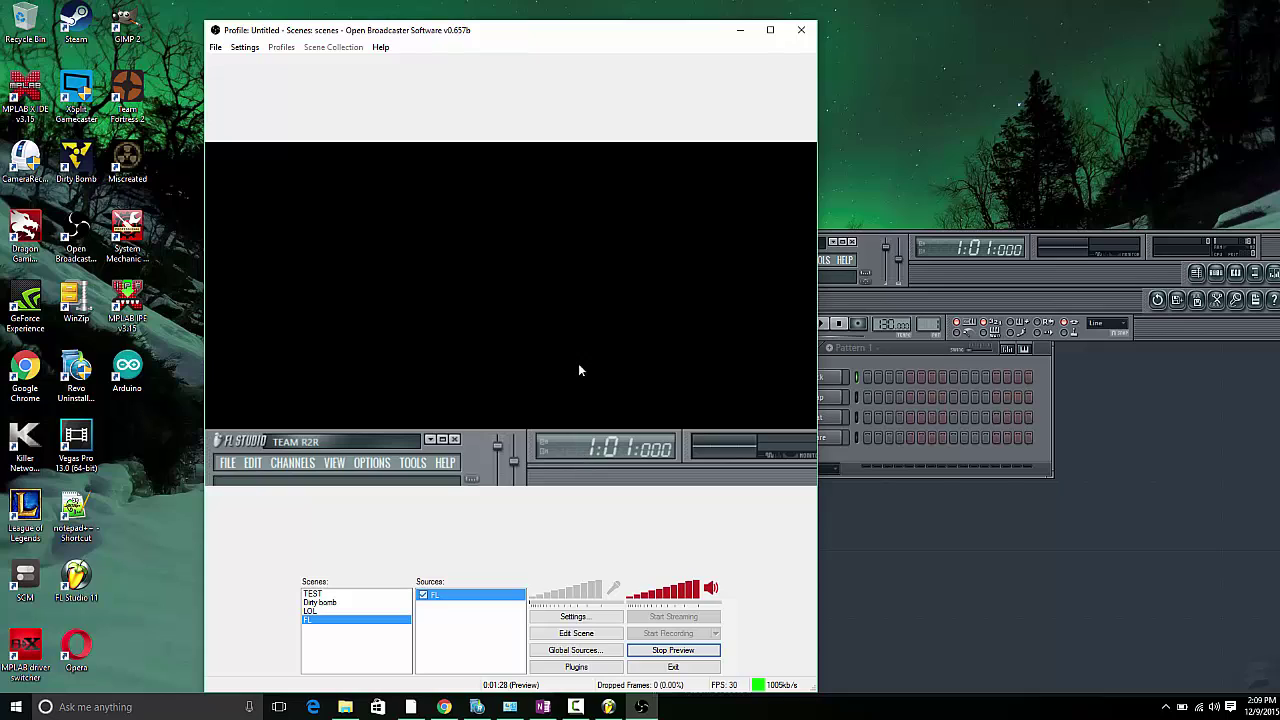
click(590, 636)
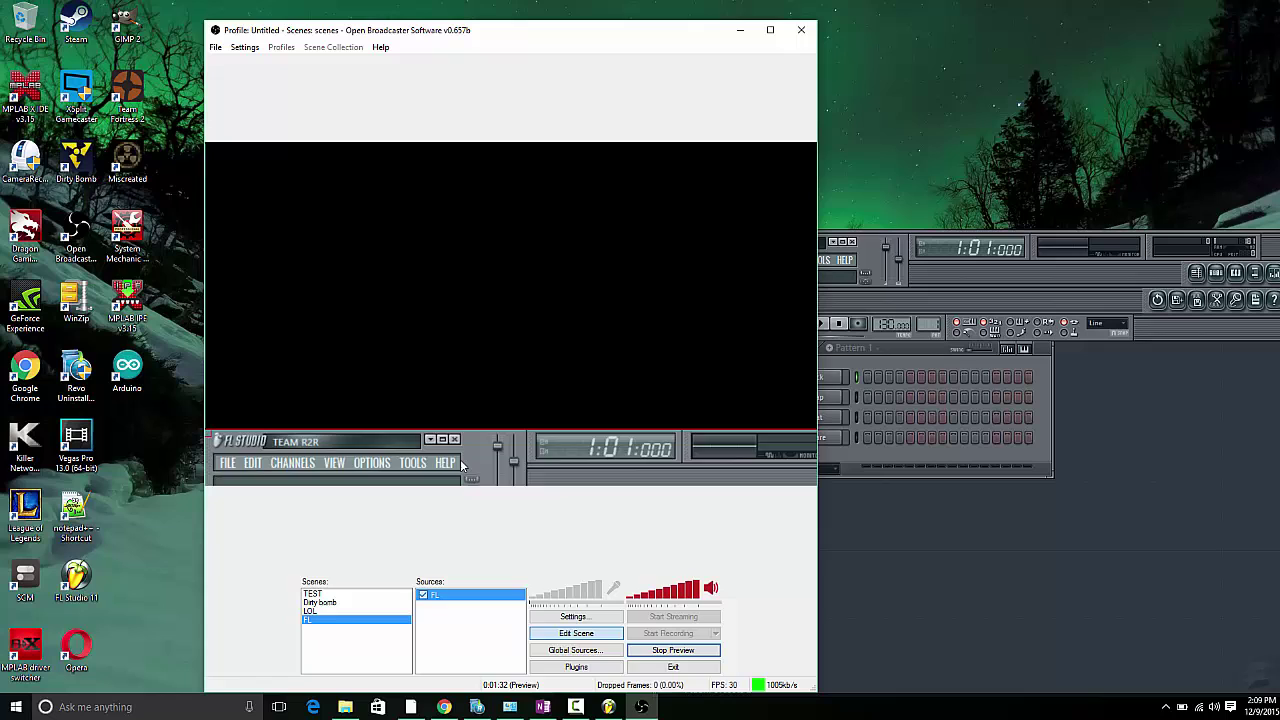
drag(460, 459, 460, 175)
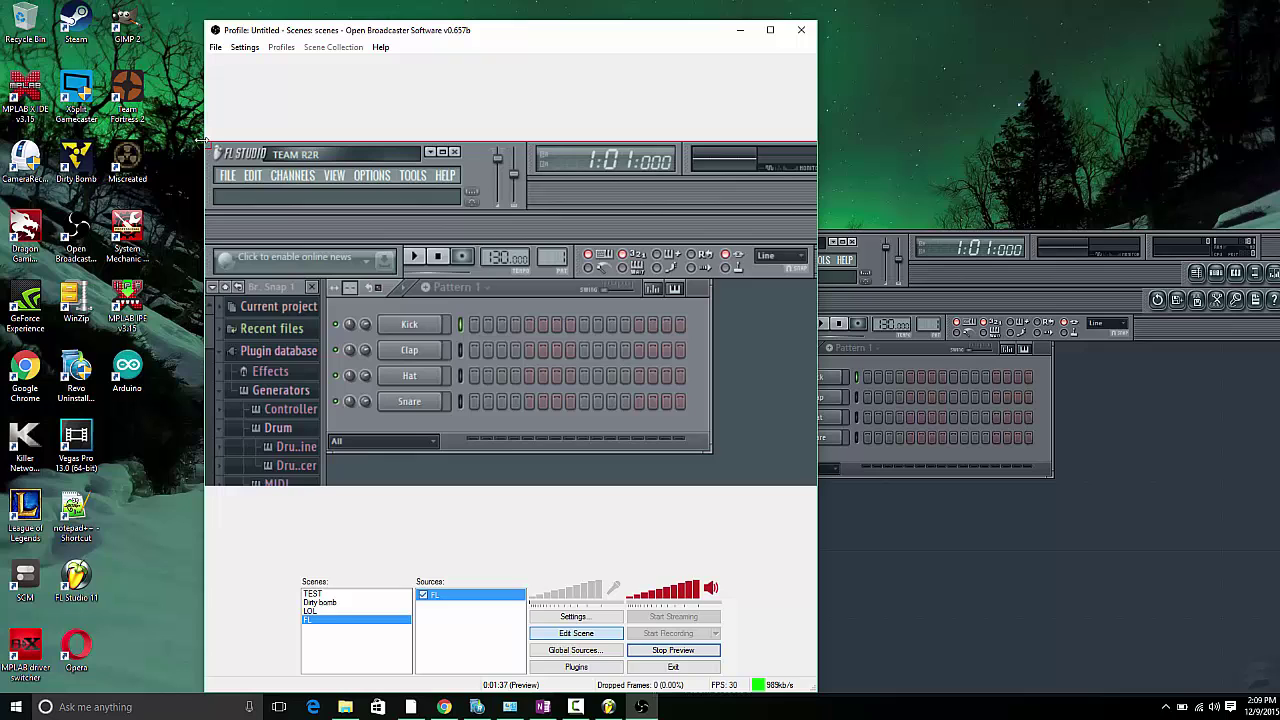
drag(206, 145, 294, 194)
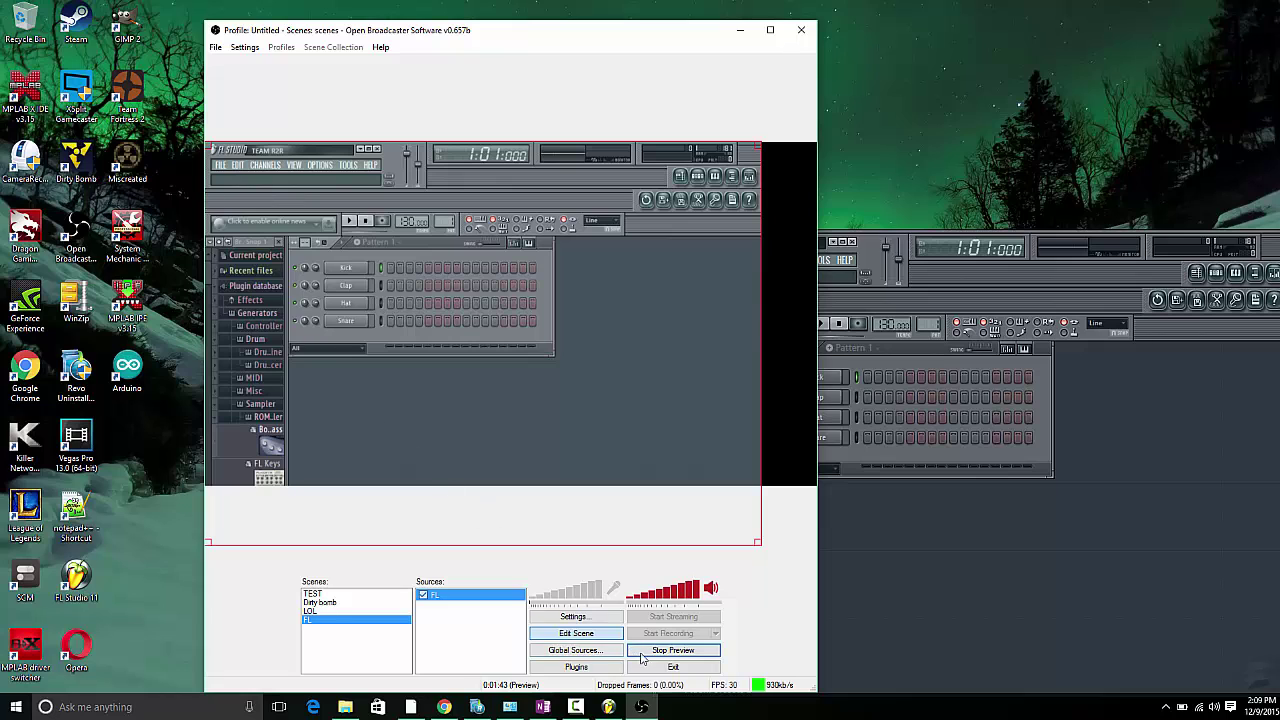
drag(753, 538, 502, 474)
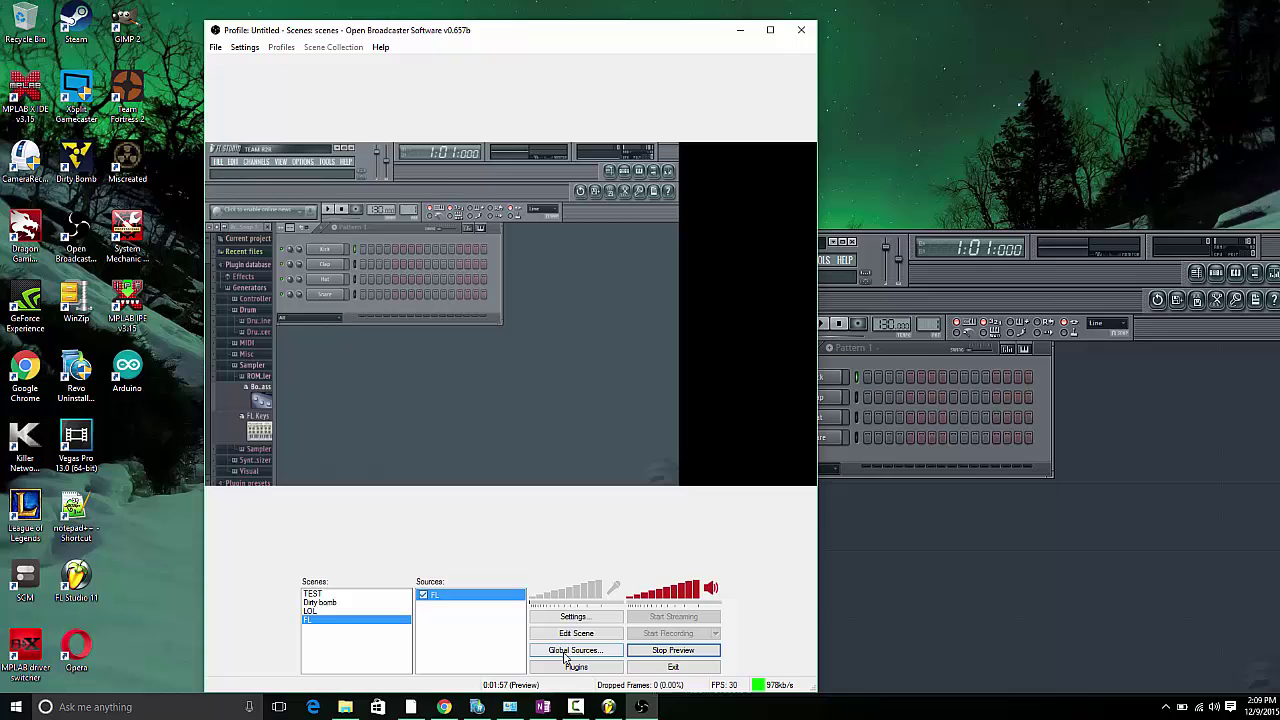
Bring up Chrome and add a new Window Capture source named 'GC'
right_click(481, 635)
click(434, 651)
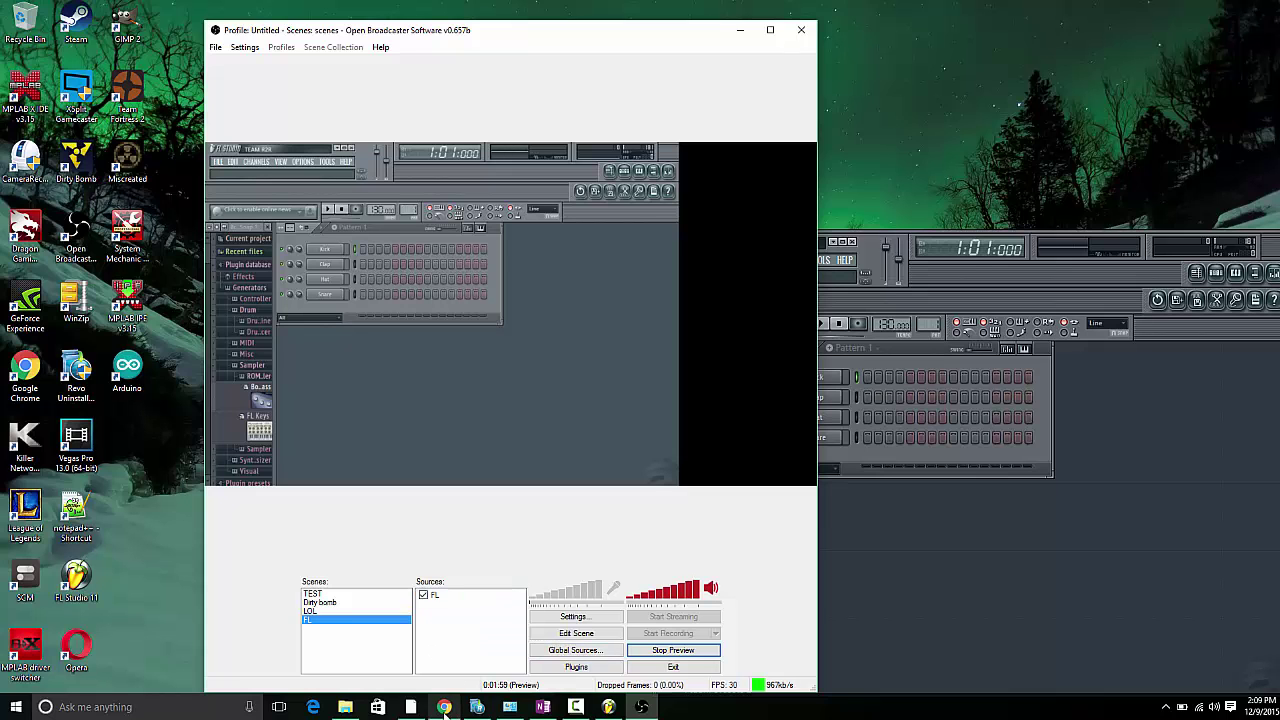
click(443, 707)
click(467, 664)
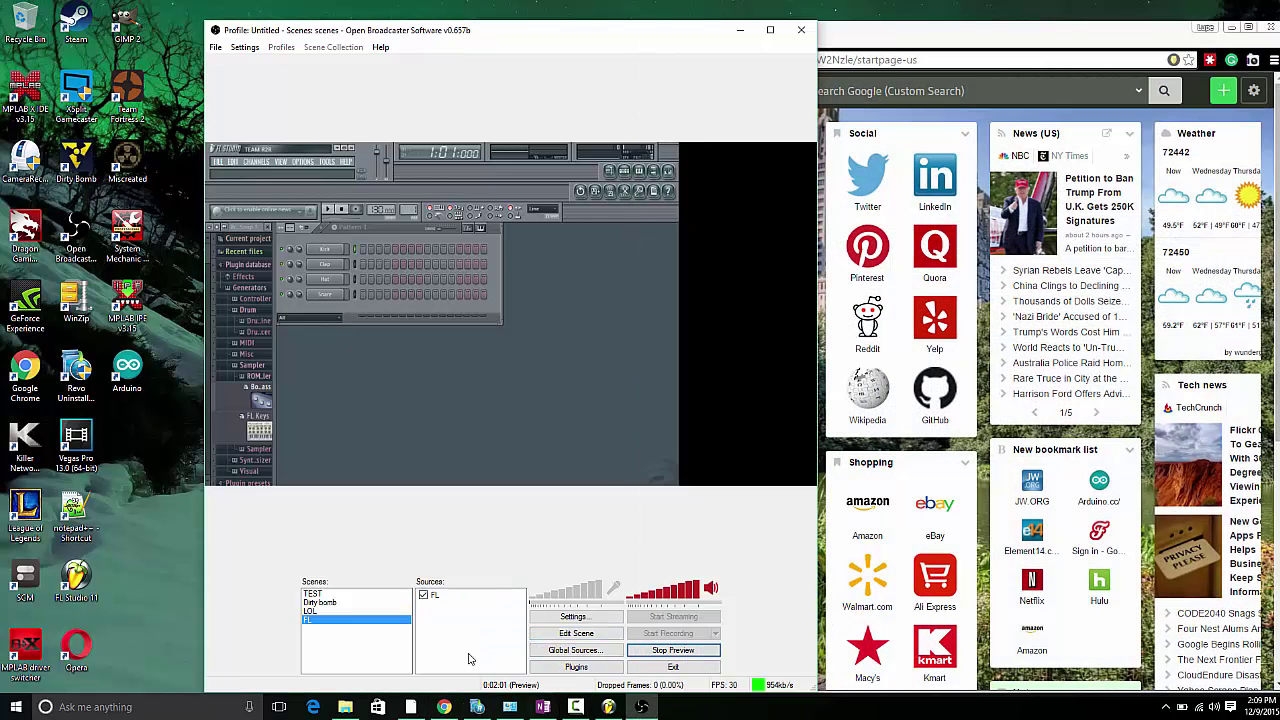
right_click(469, 659)
mouse_move(505, 662)
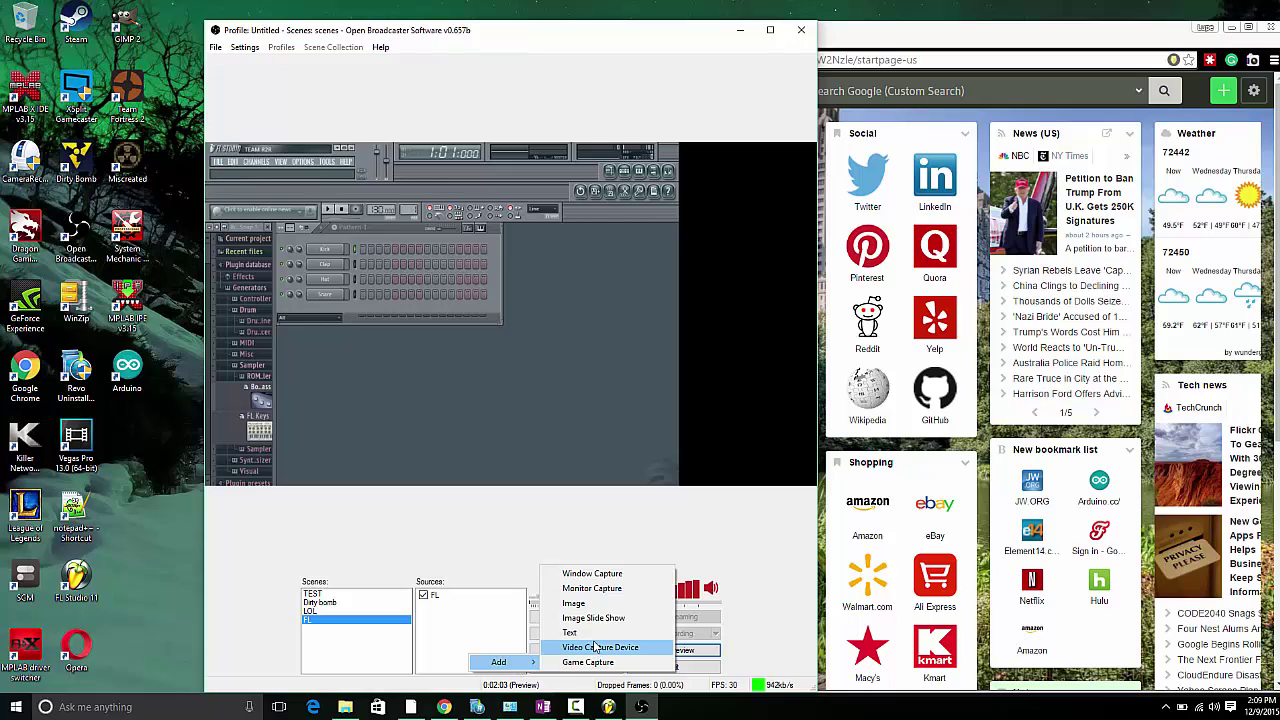
click(620, 575)
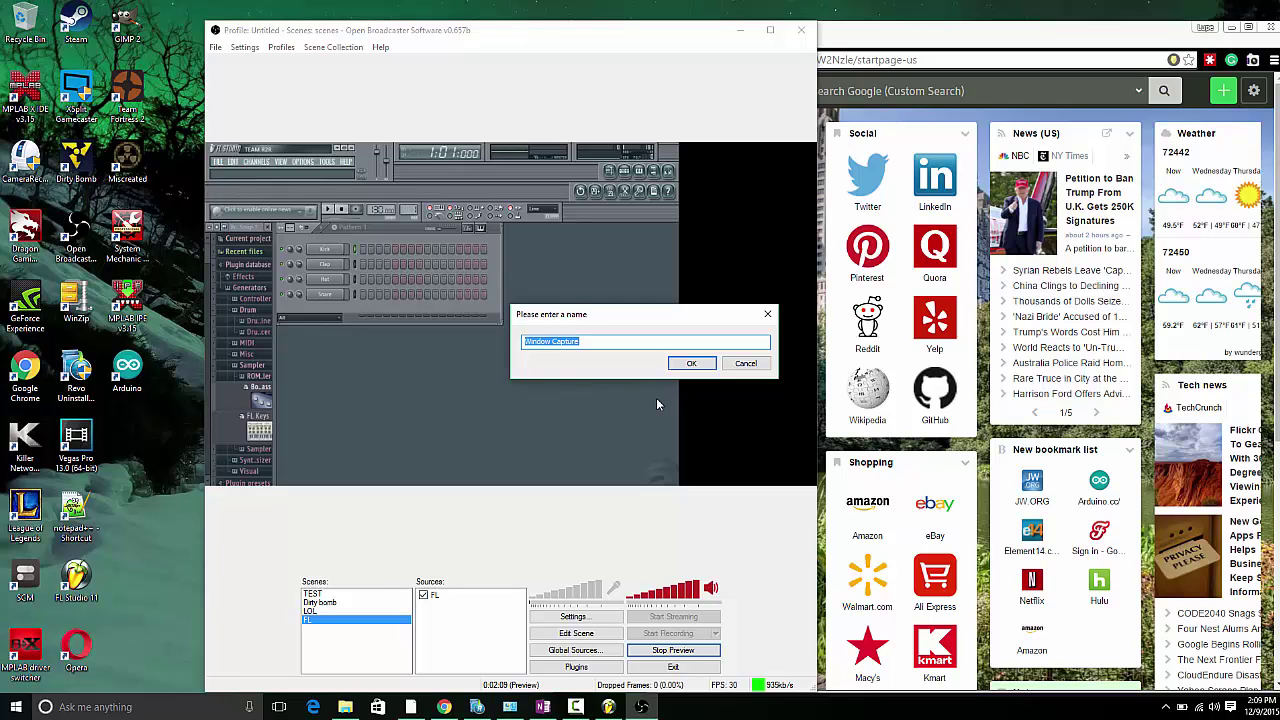
text(GC)
key(Return)
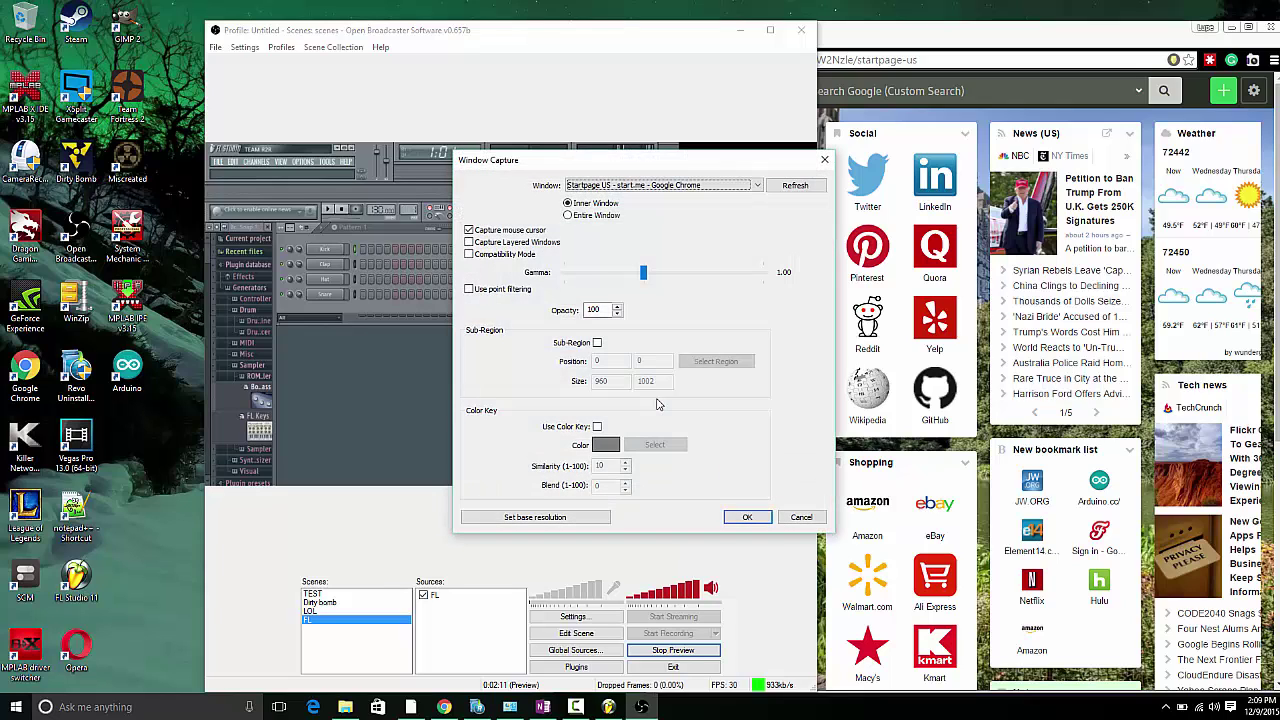
Capture the Chrome Startpage window with gamma raised to 1.25
click(645, 274)
click(688, 280)
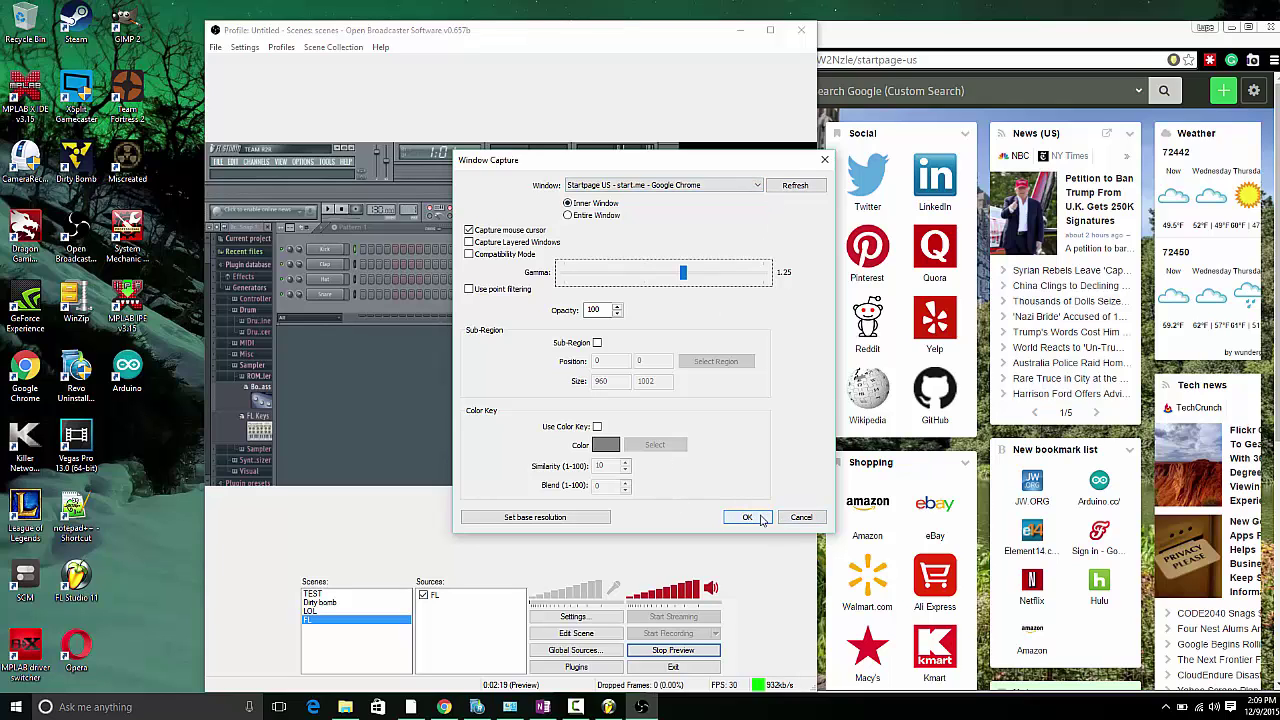
click(760, 519)
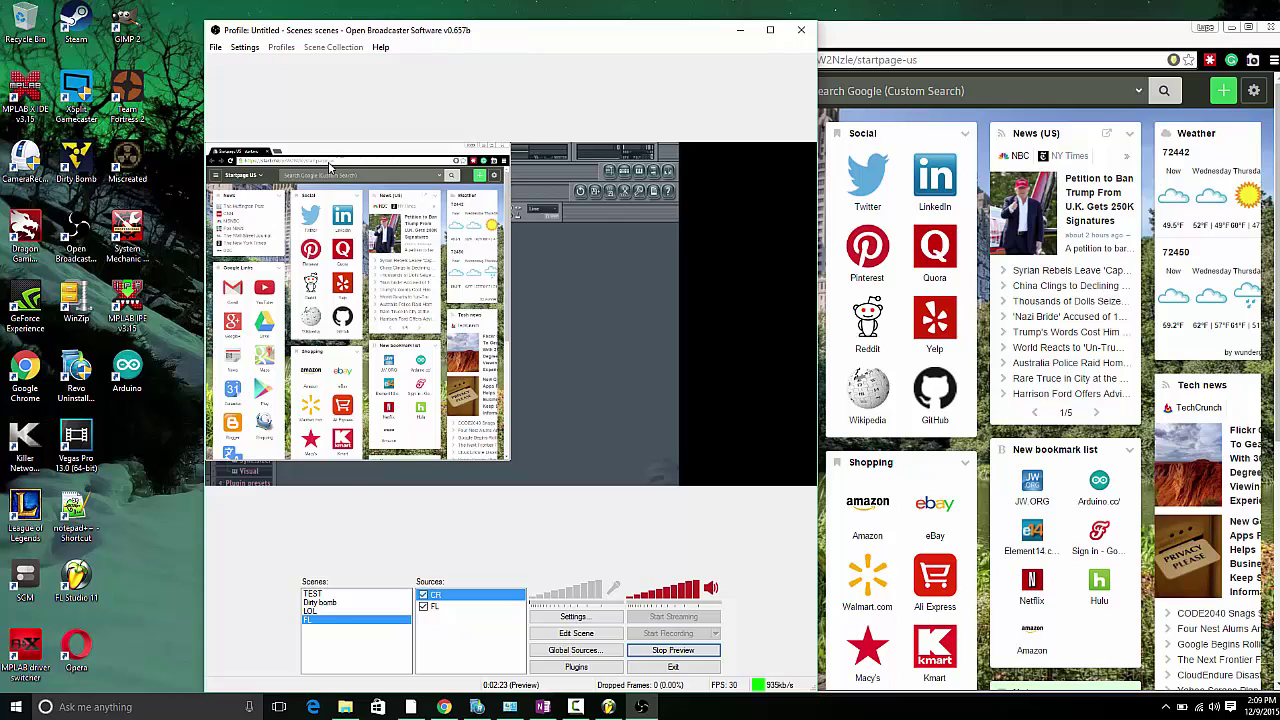
Move the Chrome capture right and shrink it into a small top-right overlay
click(581, 636)
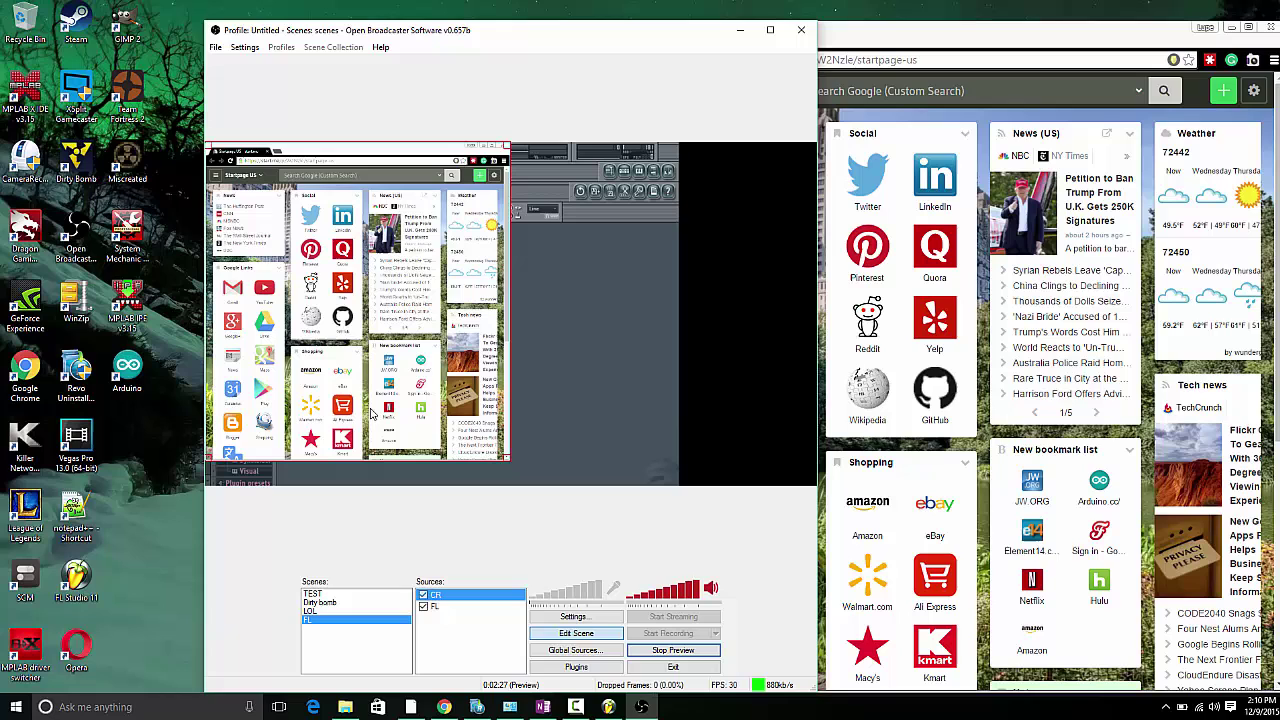
drag(396, 332, 700, 333)
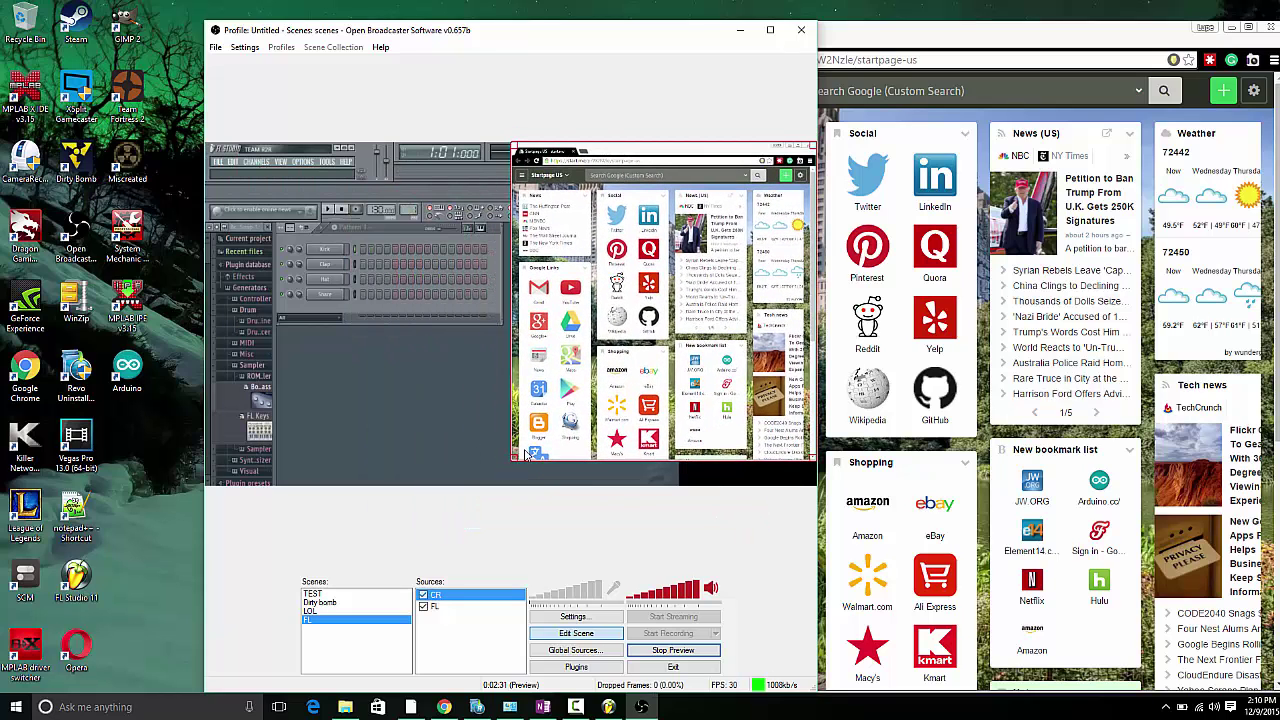
drag(511, 455, 660, 305)
drag(769, 303, 804, 285)
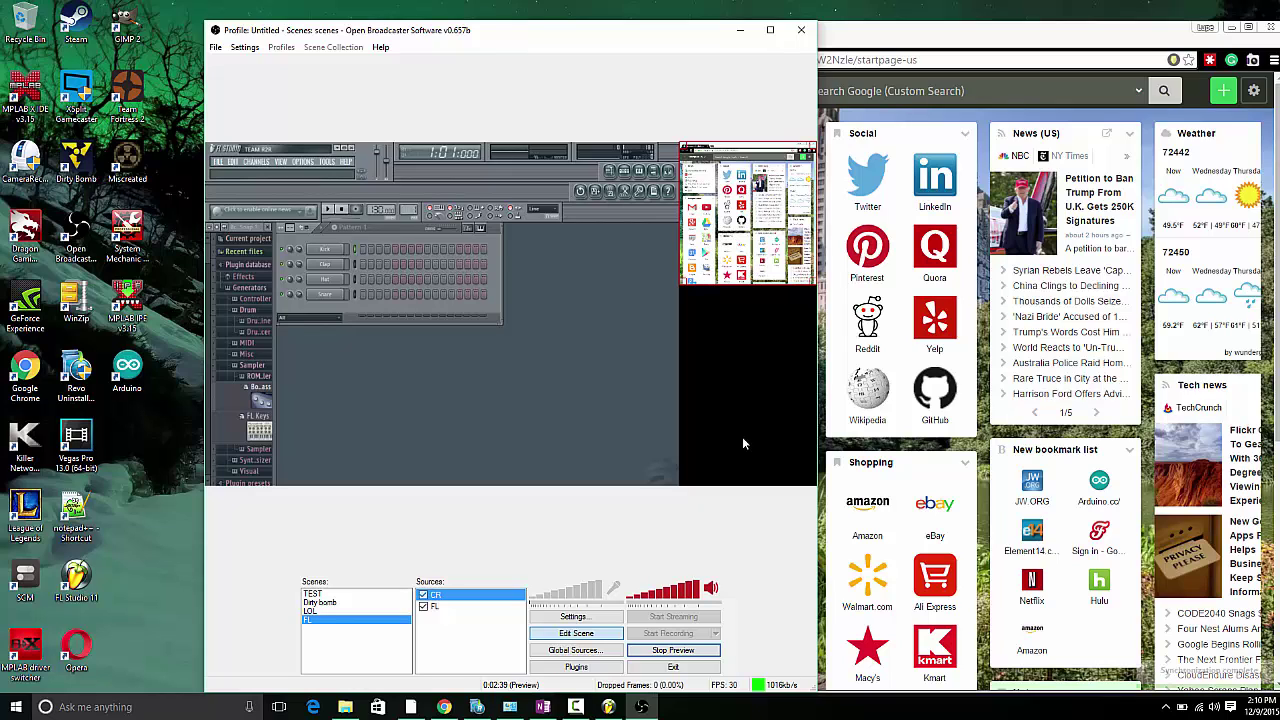
Leave scene editing and lower the Chrome capture's opacity, entering 4 in its properties
click(595, 638)
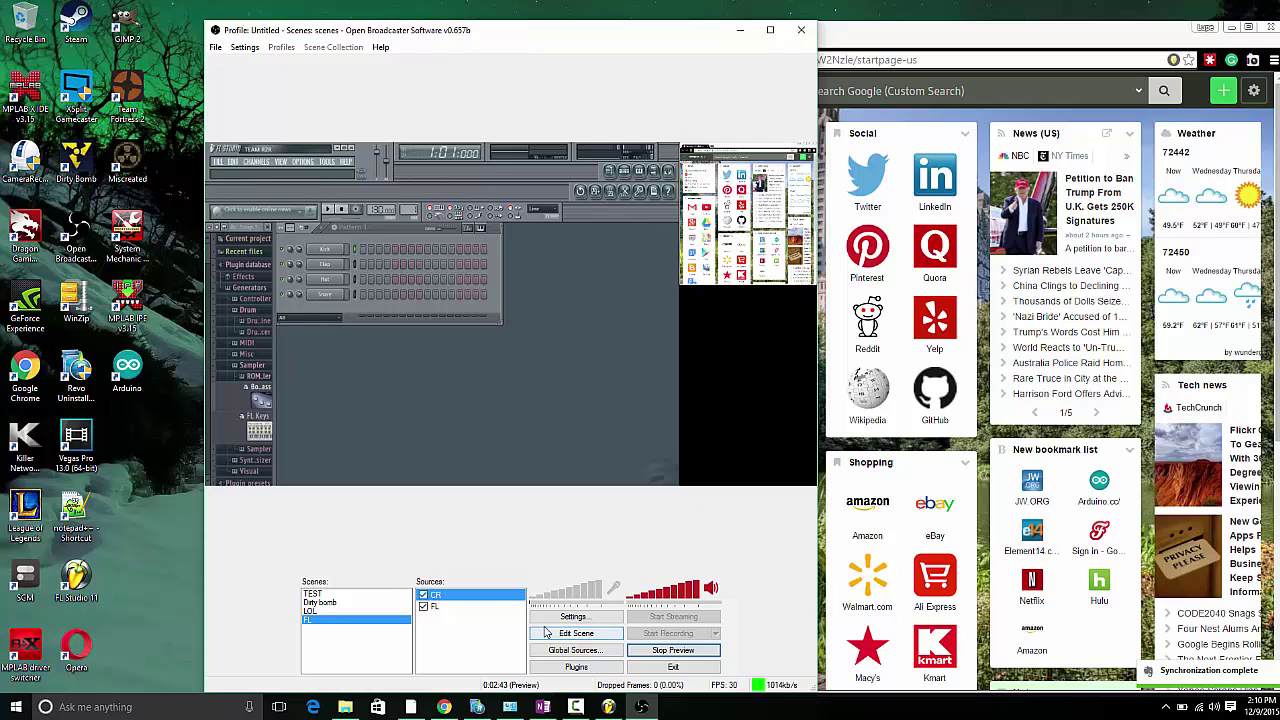
right_click(458, 598)
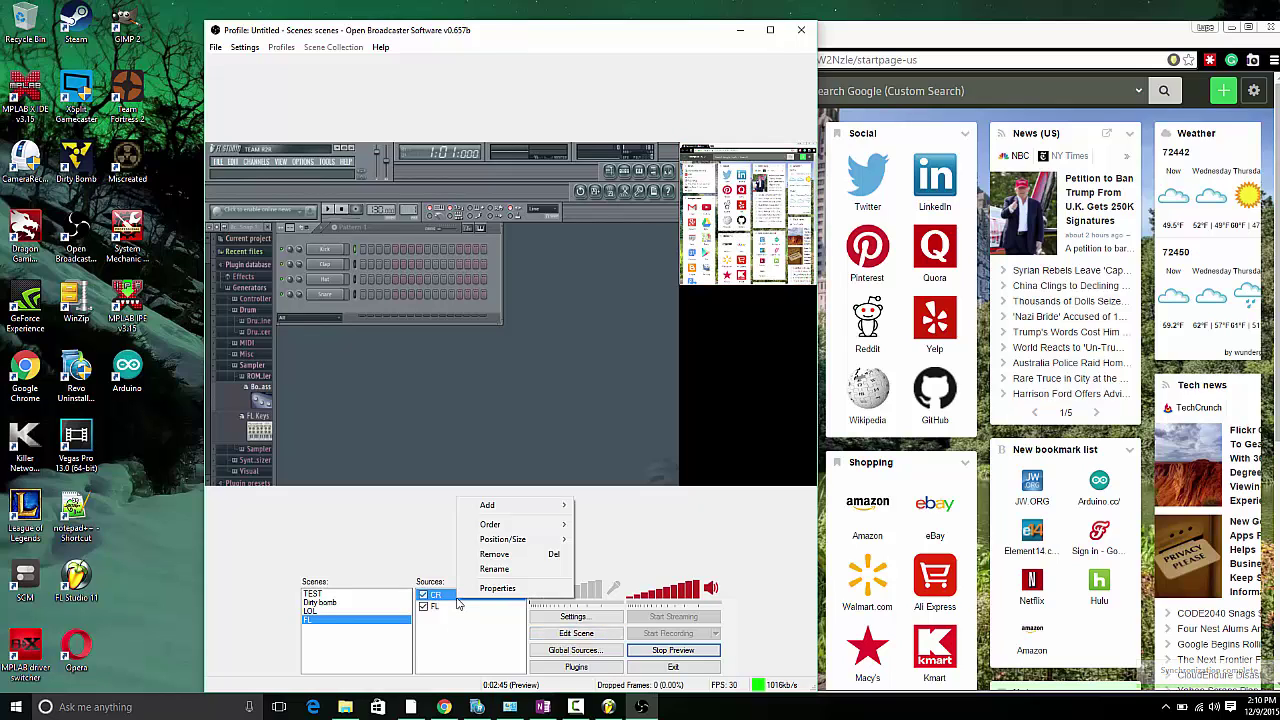
click(532, 588)
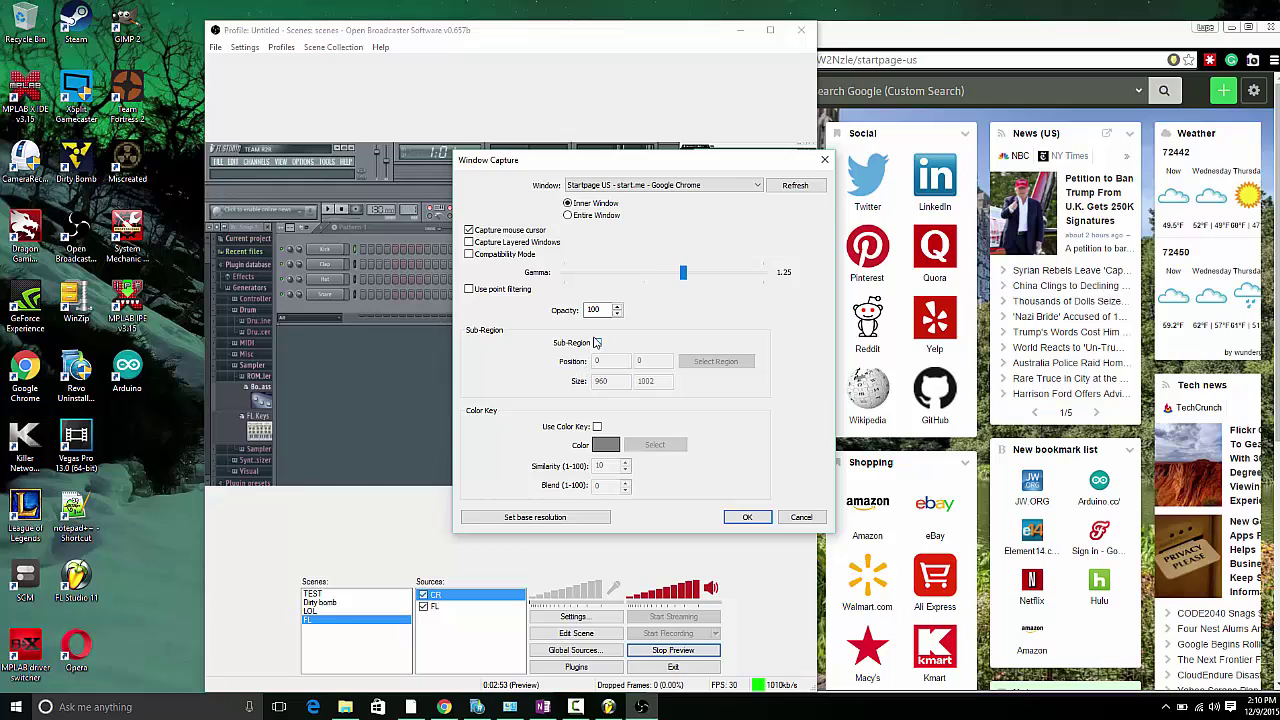
click(618, 314)
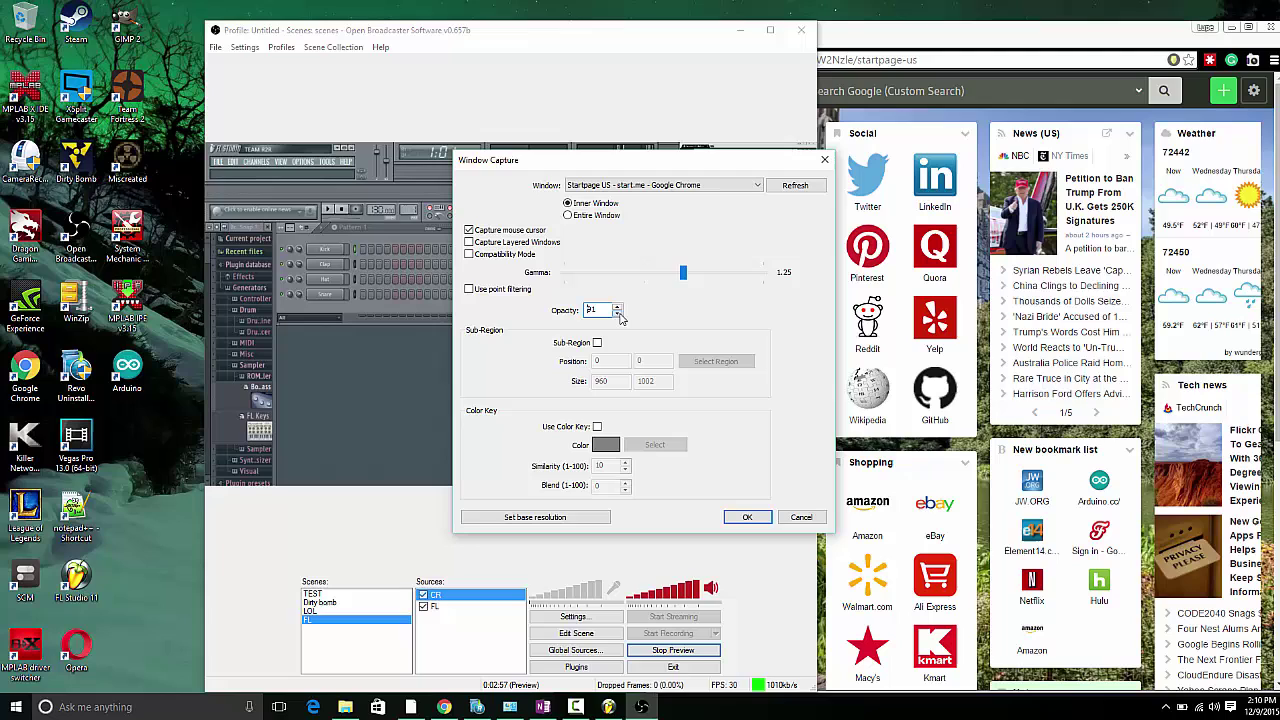
text(45)
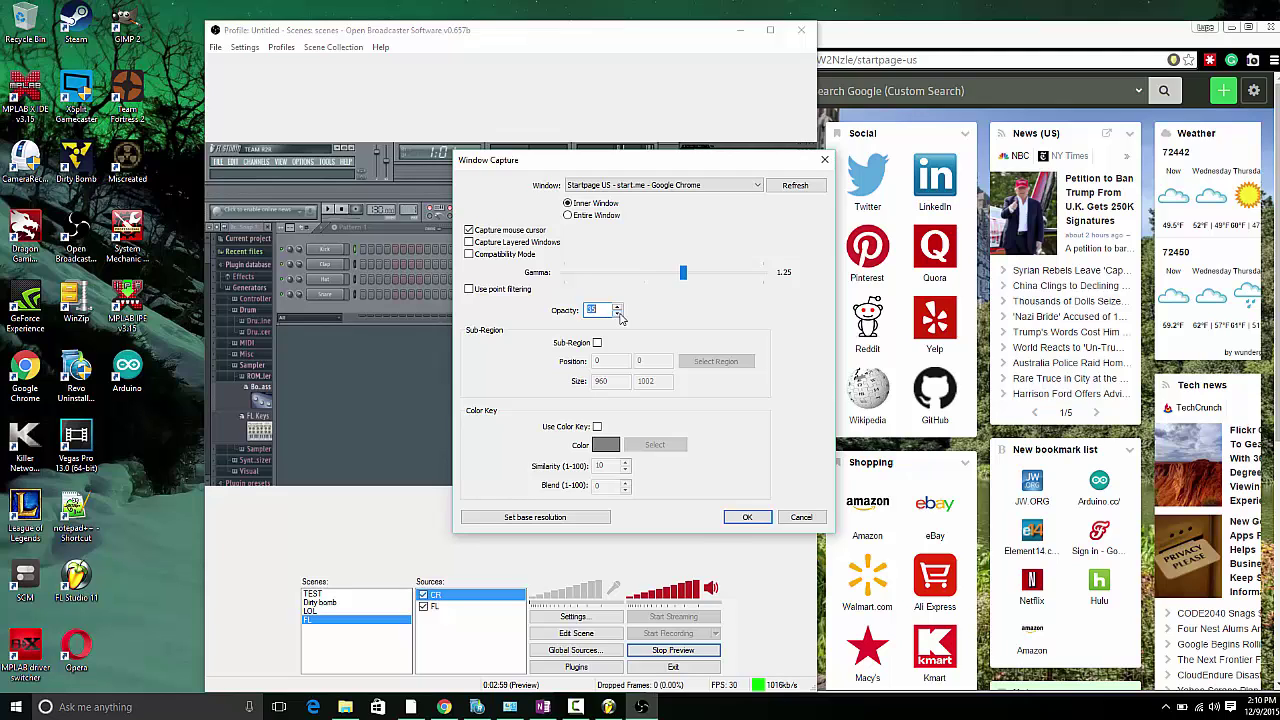
click(734, 516)
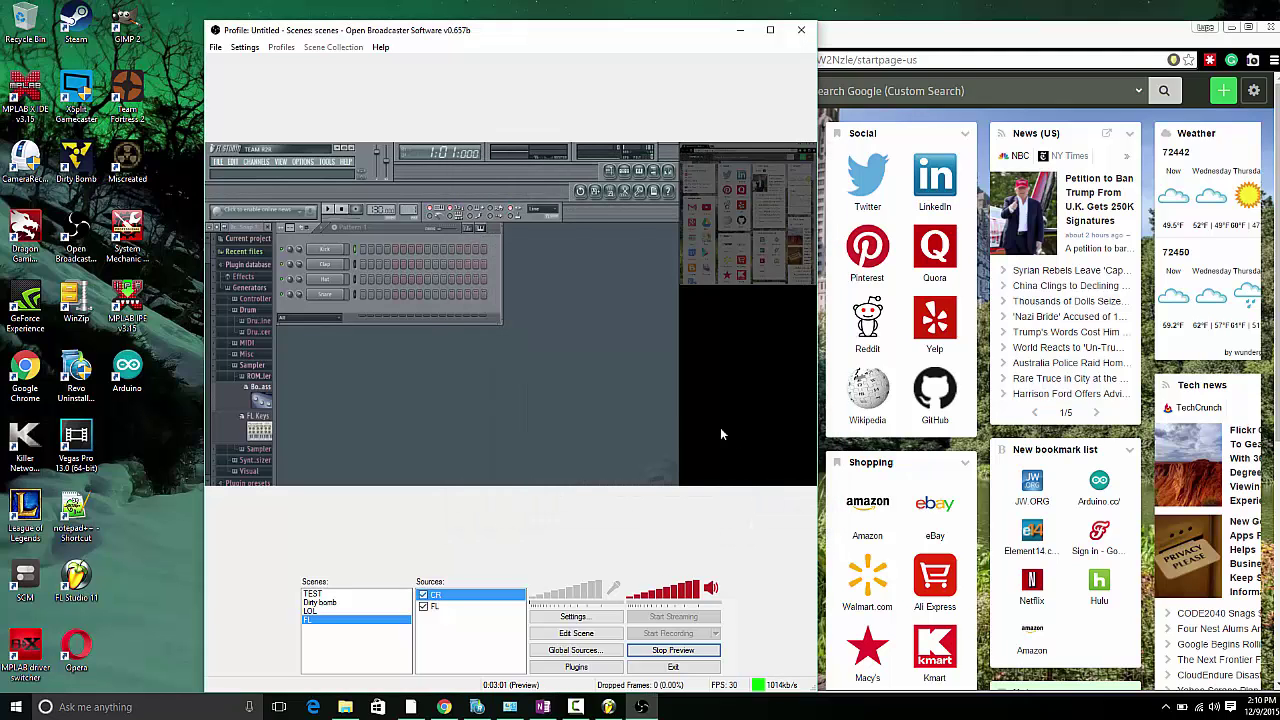